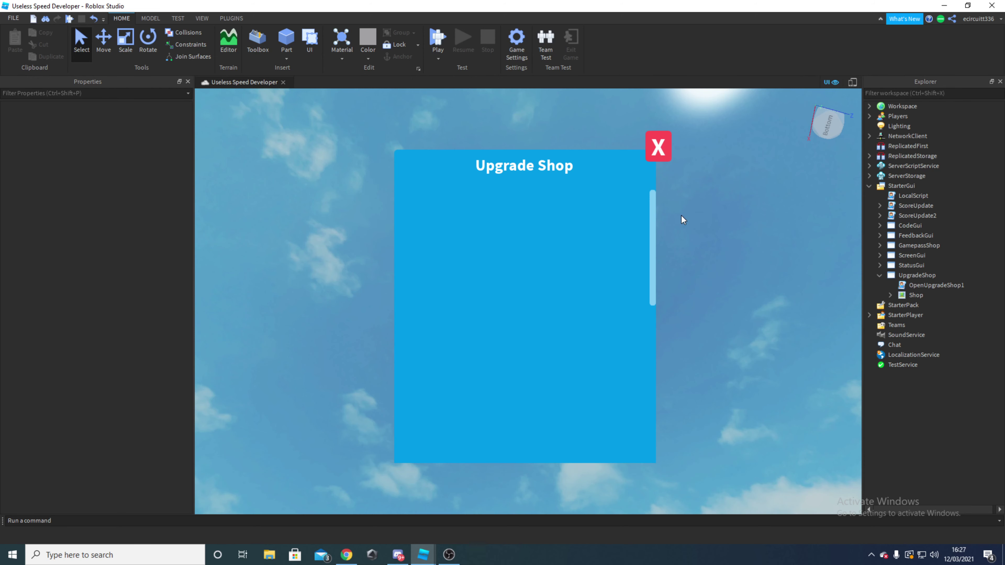
# - Scroll through the Upgrade Shop frame from beginning to end and back to examine its scrolling area
pyautogui.scroll(-2, 631, 234)
pyautogui.scroll(2, 631, 234)
pyautogui.scroll(-5, 573, 242)
pyautogui.scroll(5, 601, 281)
pyautogui.scroll(-5, 641, 226)
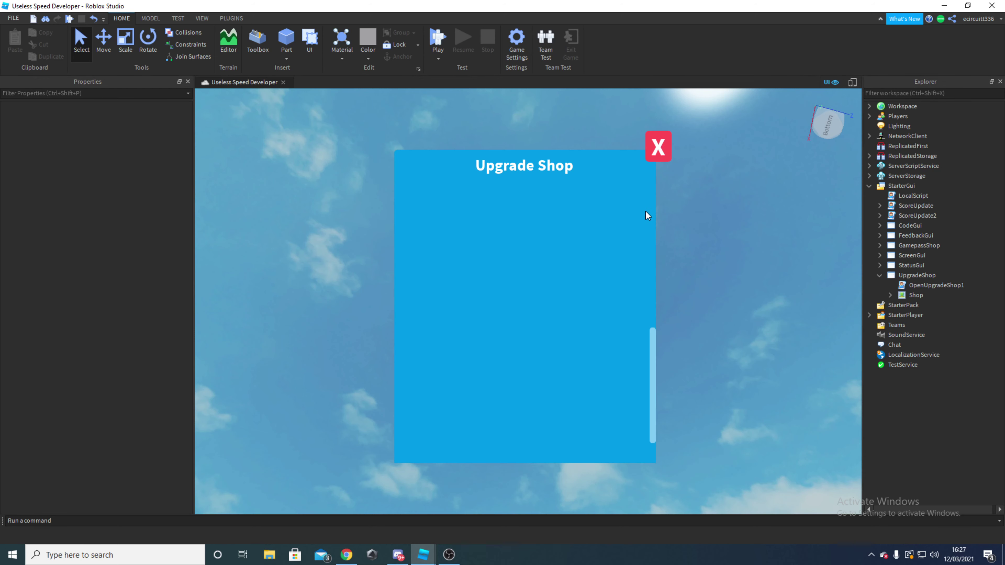
pyautogui.scroll(5, 637, 220)
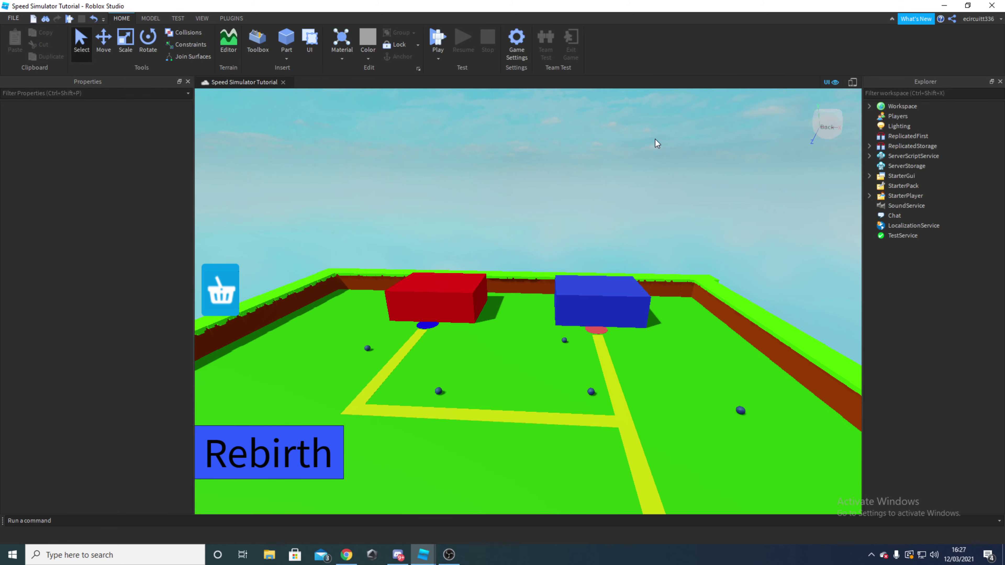
# - Delete the Frame and ScrollingFrame from ShopGUI inside StarterGui
pyautogui.scroll(3, 728, 171)
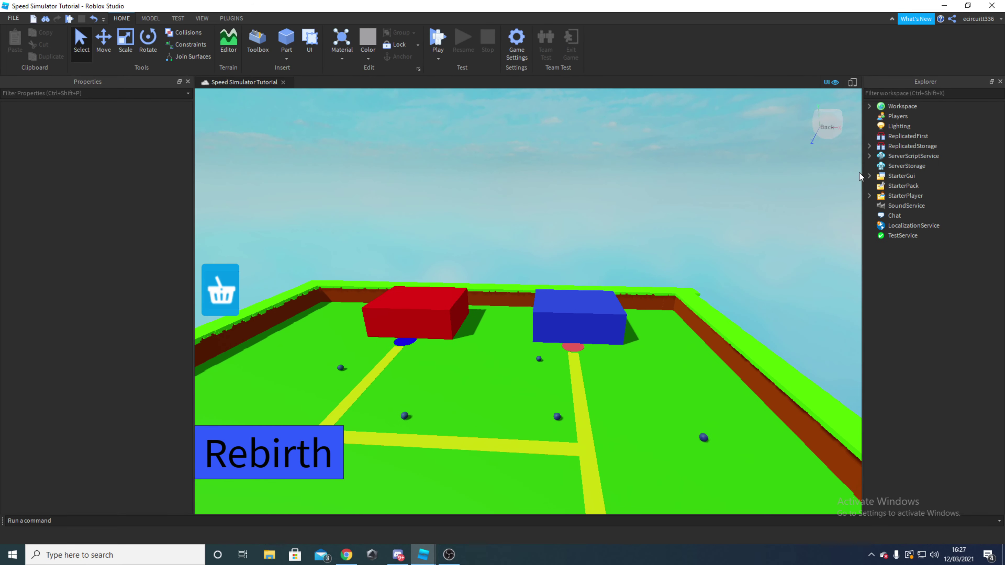
pyautogui.click(869, 176)
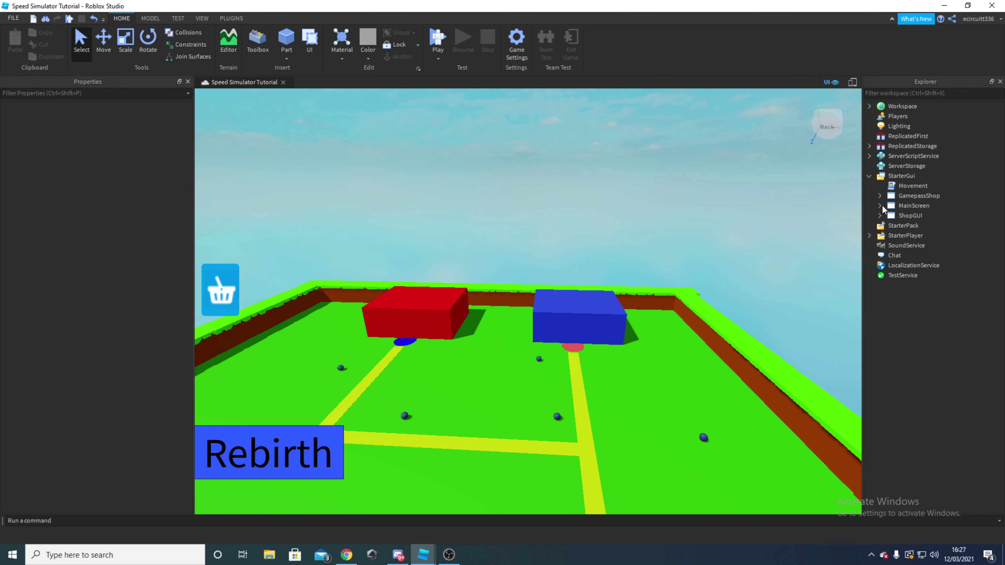
pyautogui.click(880, 215)
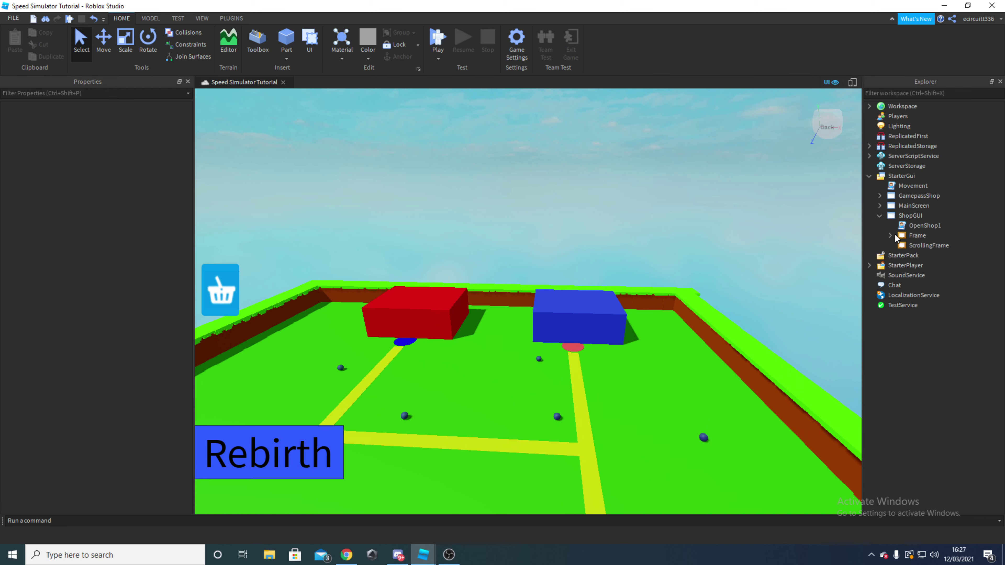
pyautogui.moveTo(906, 237)
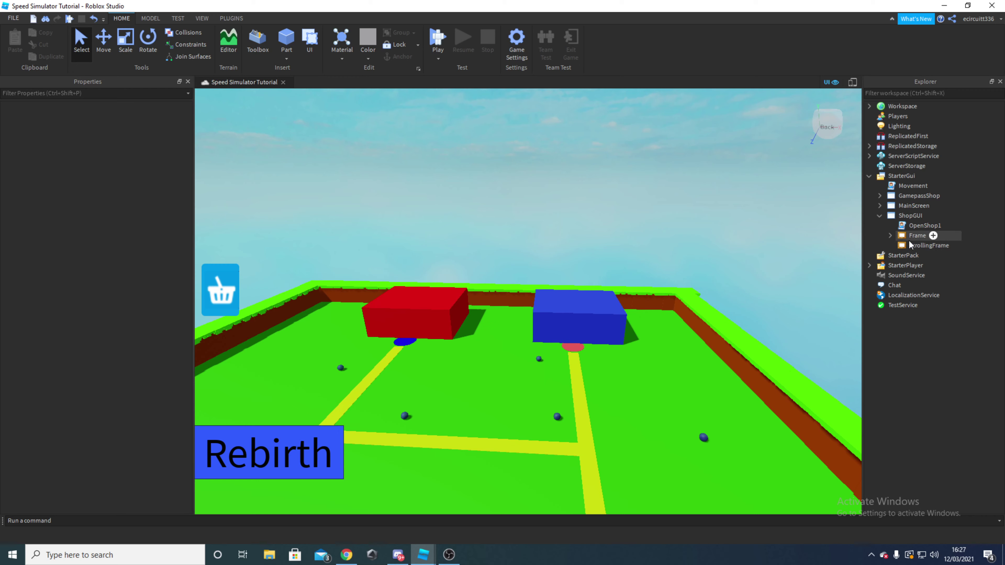
pyautogui.click(914, 236)
pyautogui.keyDown('shift'); pyautogui.click(921, 245); pyautogui.keyUp('shift')
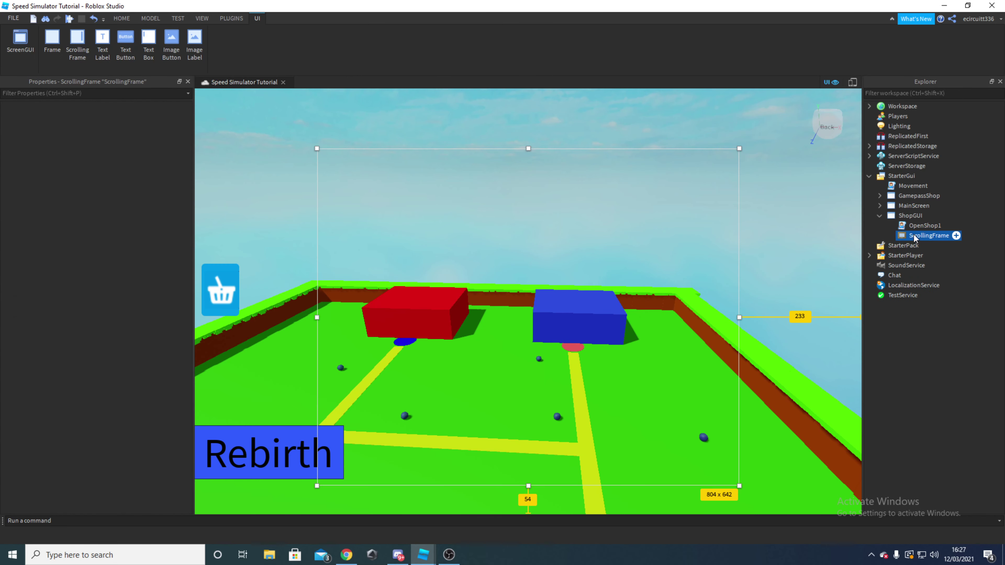
pyautogui.press('Delete')
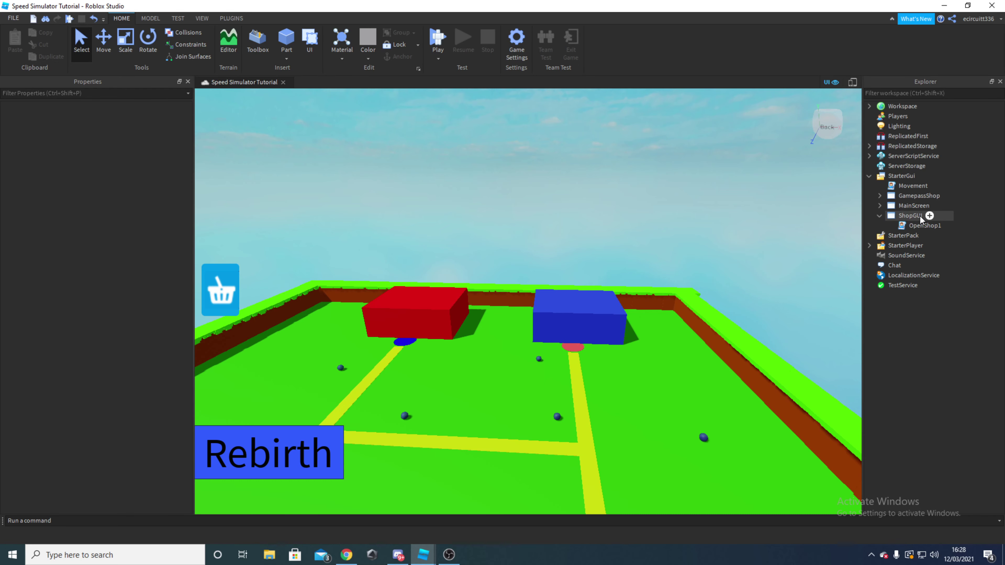
# - Switch to the Useless Speed Developer place and examine the objects inside the Shop image label of UpgradeShop
pyautogui.moveTo(423, 555)
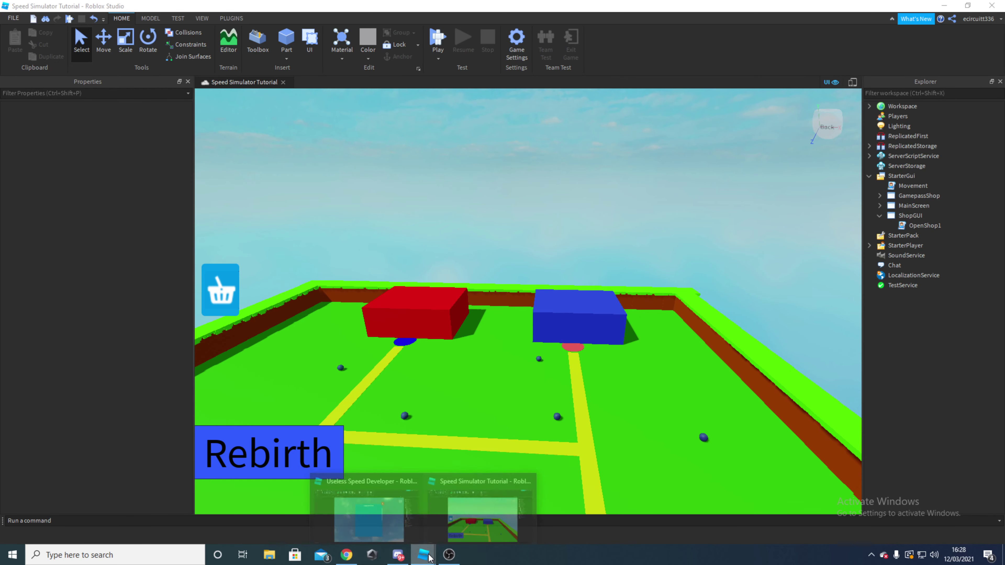
pyautogui.click(380, 512)
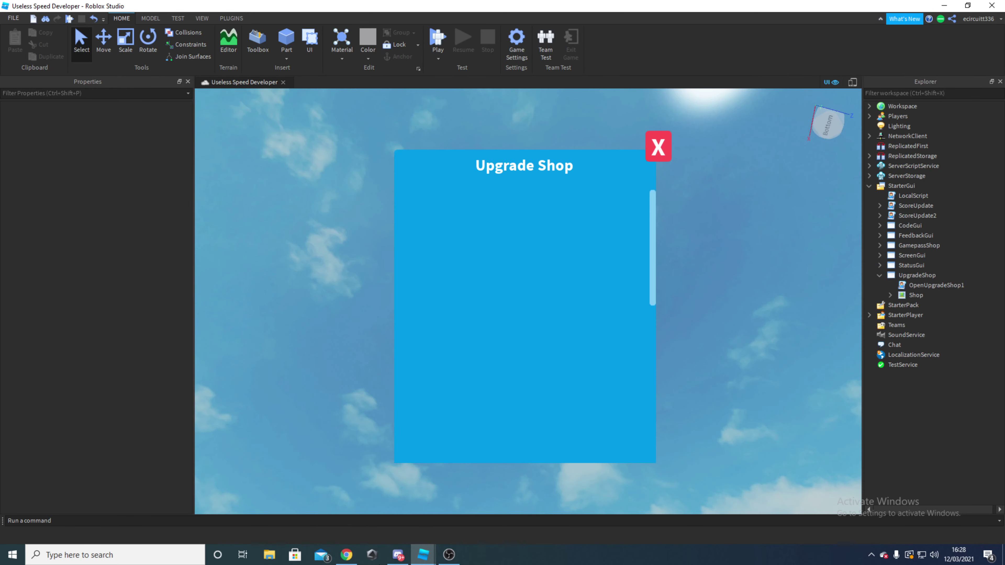
pyautogui.moveTo(422, 554)
pyautogui.click(481, 507)
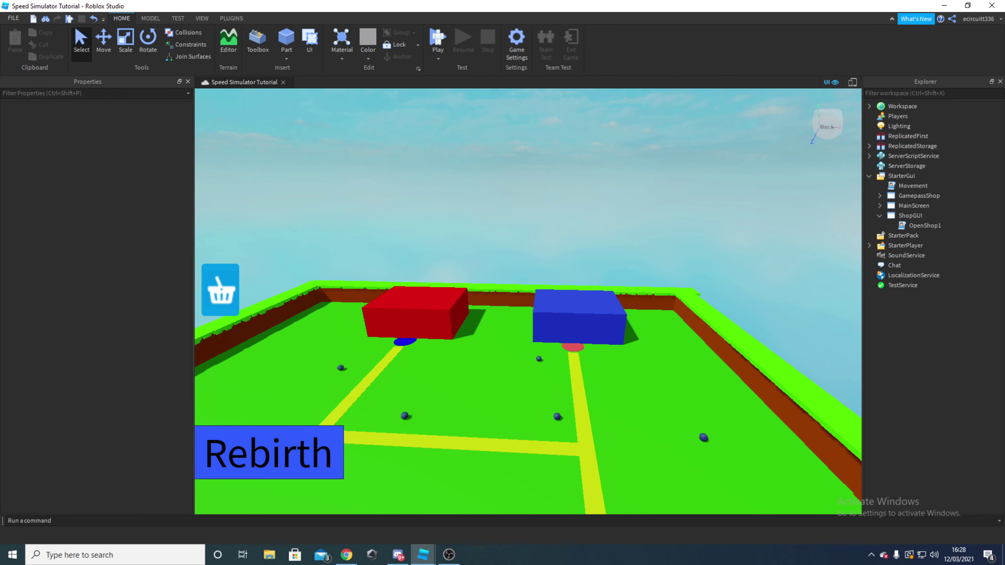
pyautogui.moveTo(422, 555)
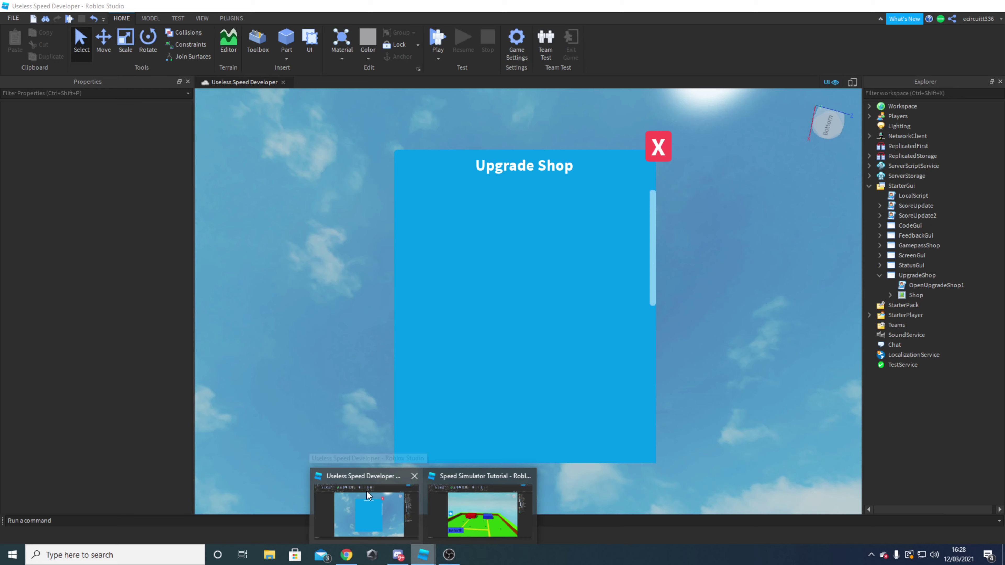
pyautogui.click(367, 499)
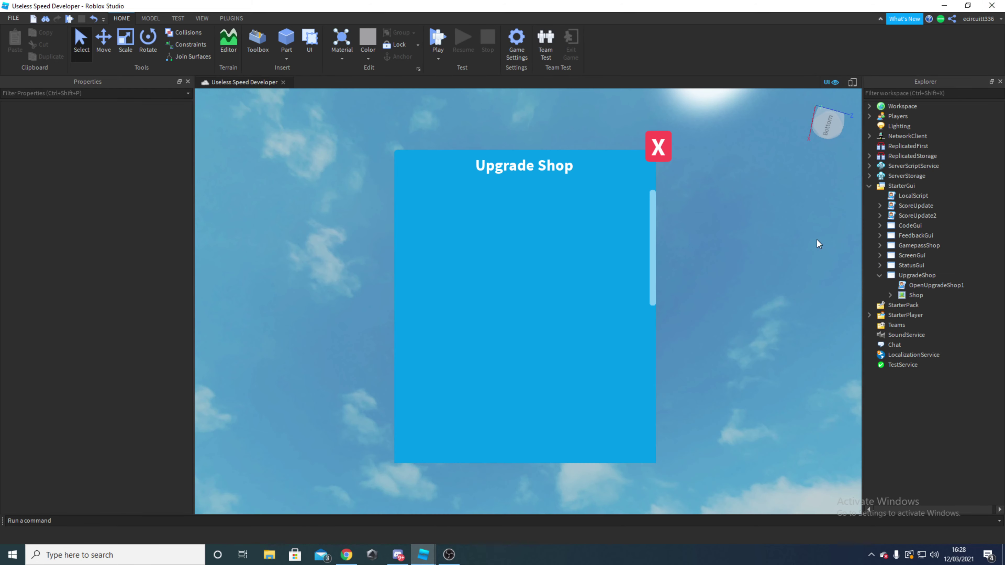
pyautogui.click(913, 296)
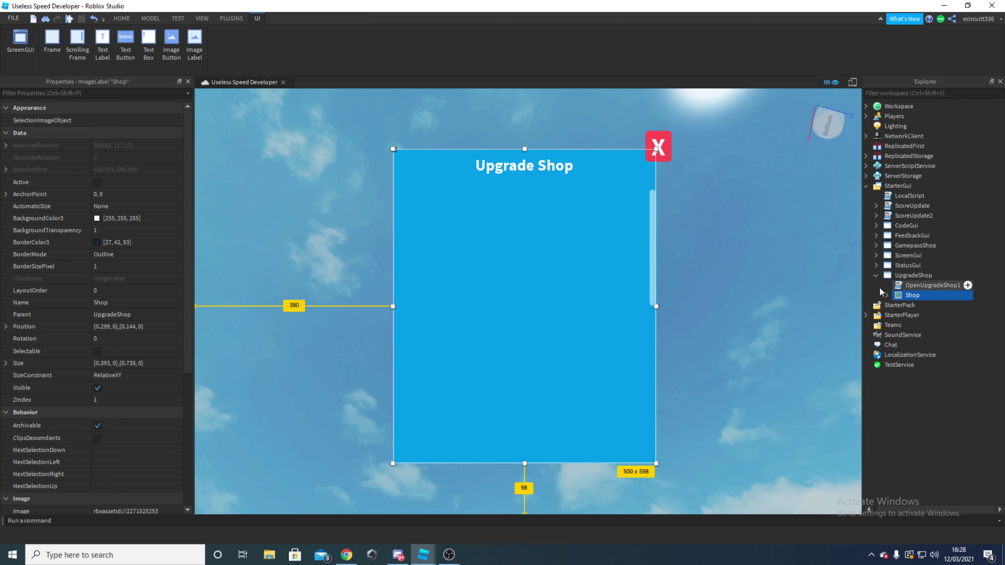
pyautogui.click(887, 295)
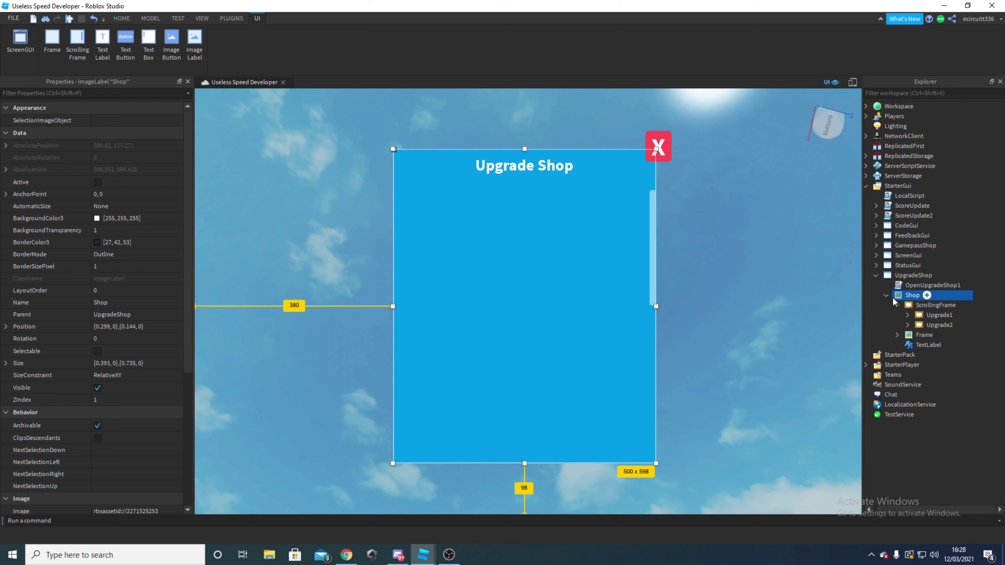
pyautogui.click(895, 305)
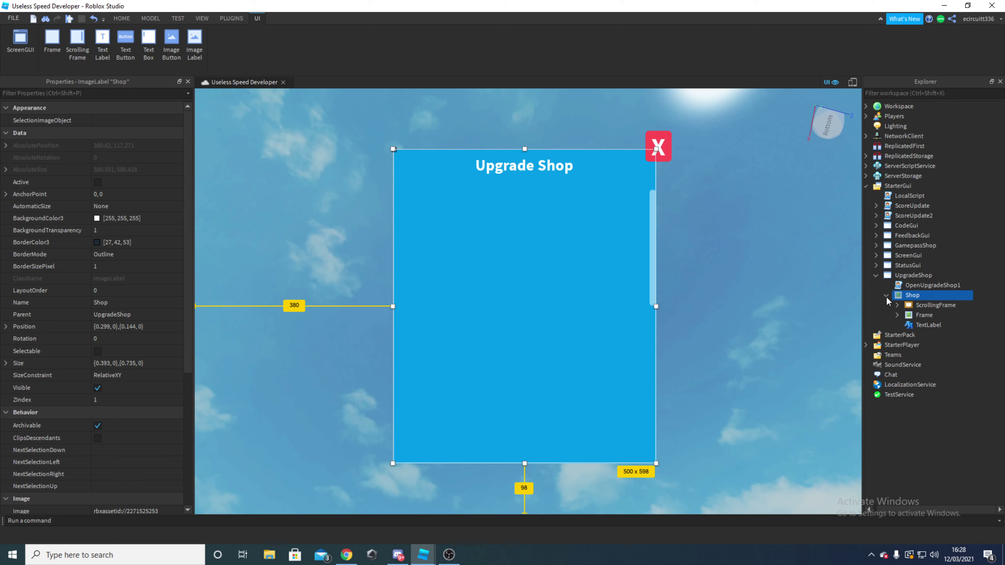
# - Make the Shop image label invisible, make it visible again, and deselect it
pyautogui.click(113, 385)
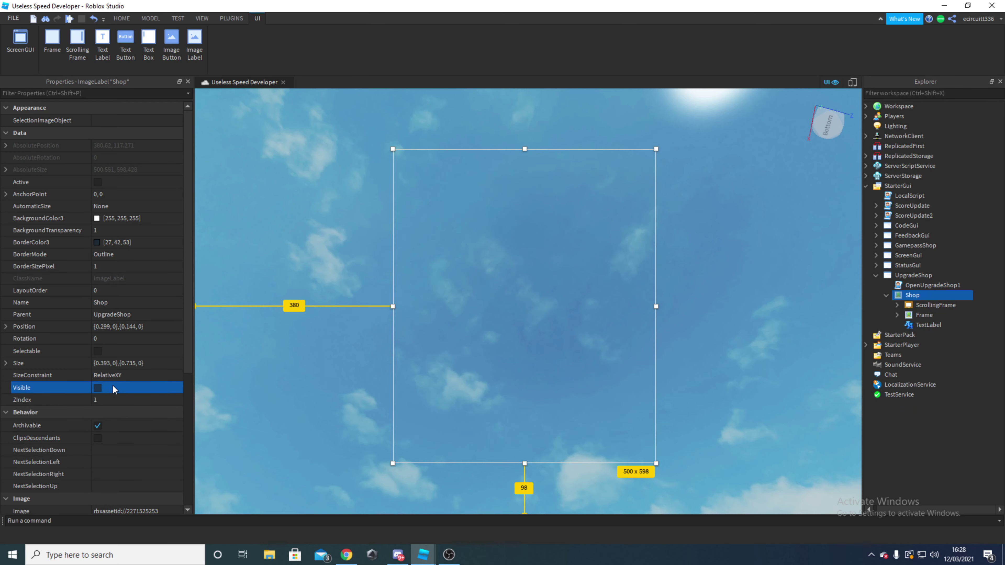
pyautogui.click(114, 385)
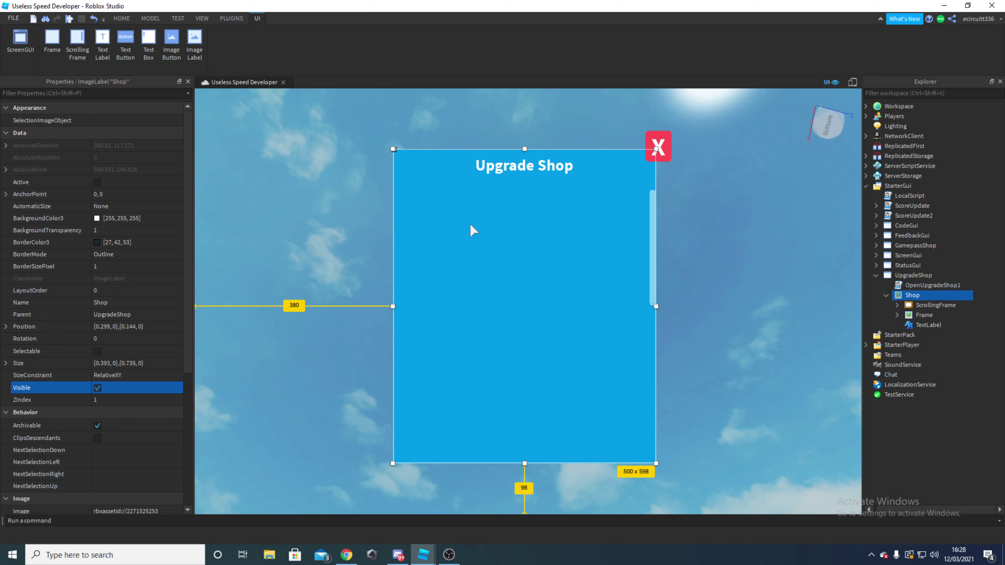
pyautogui.click(458, 114)
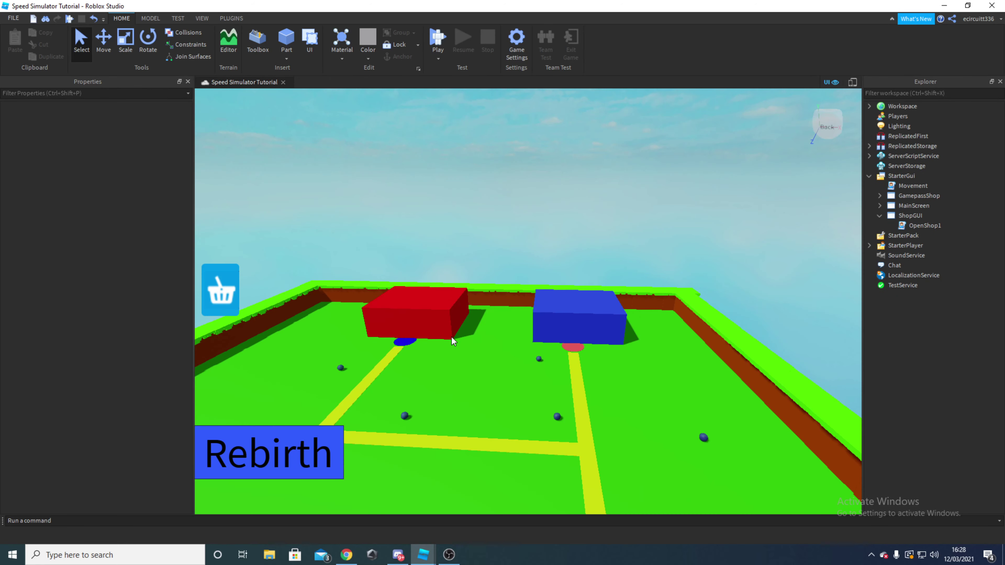
# - Insert an ImageLabel into ShopGUI in the Speed Simulator Tutorial place
pyautogui.moveTo(925, 214)
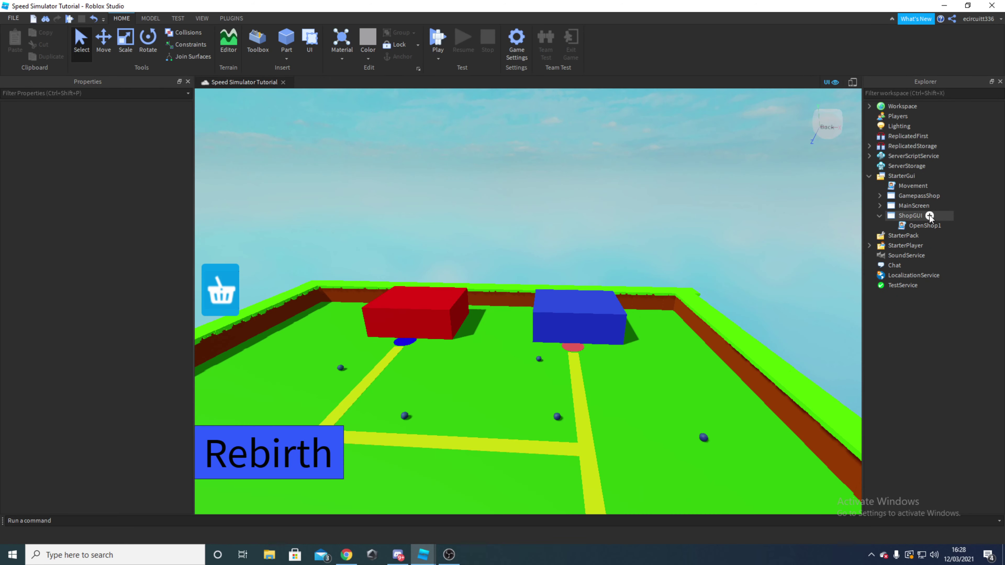
pyautogui.click(929, 216)
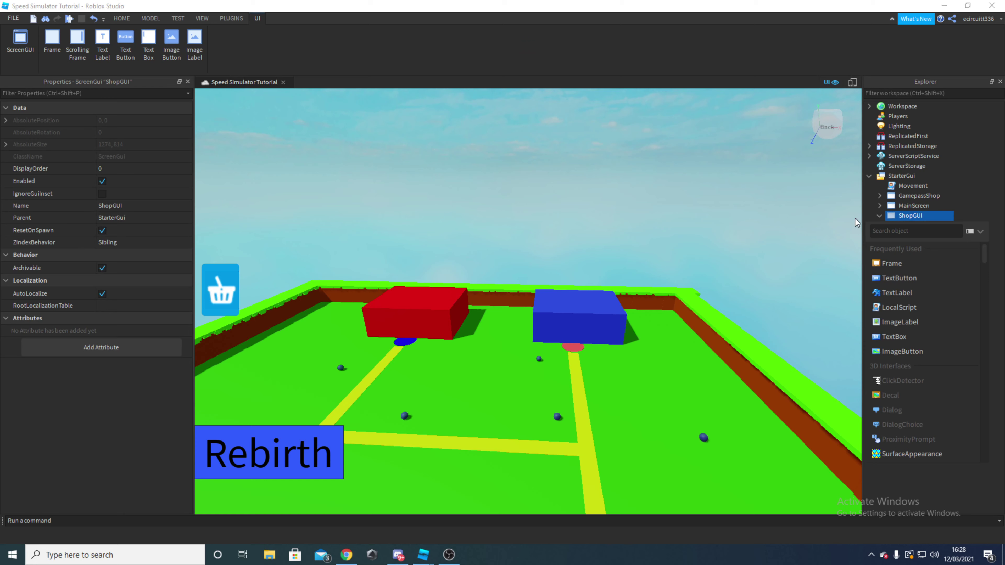
pyautogui.click(898, 322)
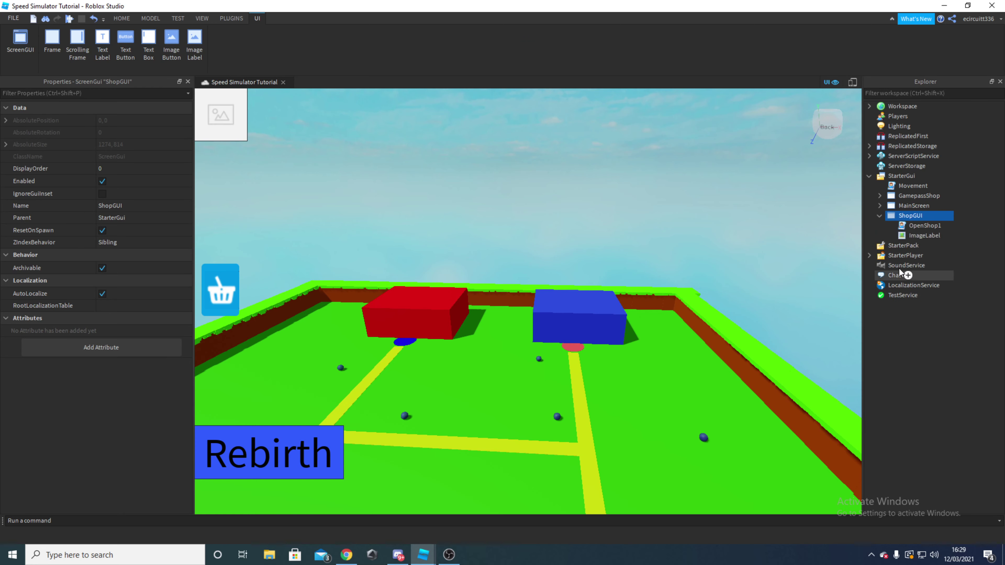
# - Rename the new ImageLabel in ShopGUI as Shop
pyautogui.click(907, 237)
pyautogui.click(906, 239)
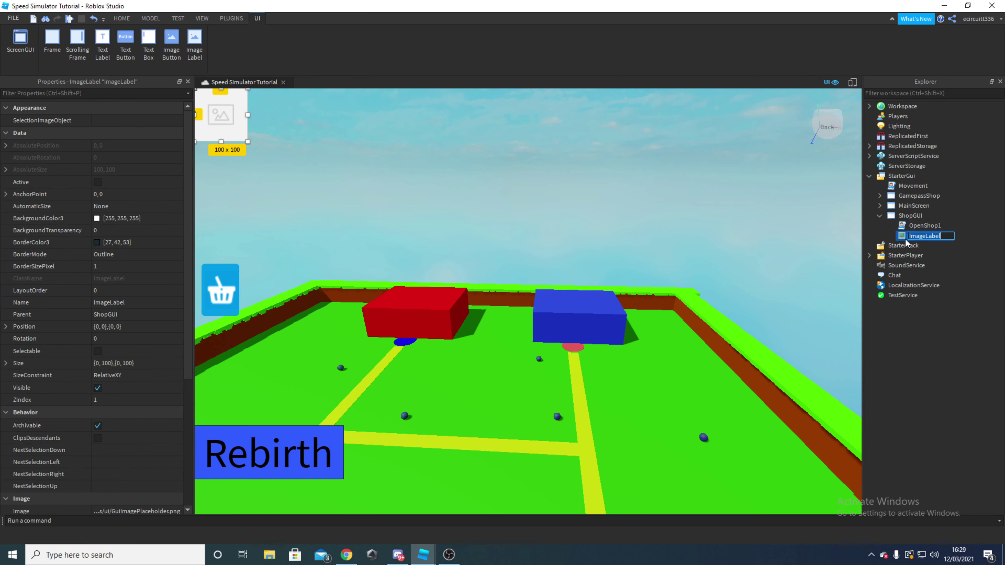
pyautogui.write('S')
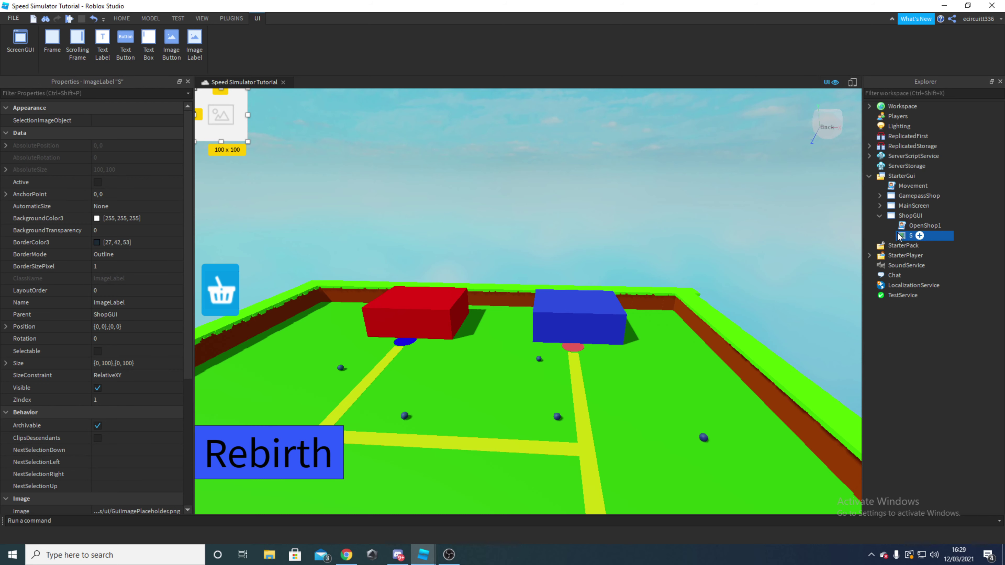
pyautogui.rightClick(902, 237)
pyautogui.click(903, 293)
pyautogui.write('Shop')
pyautogui.press('Return')
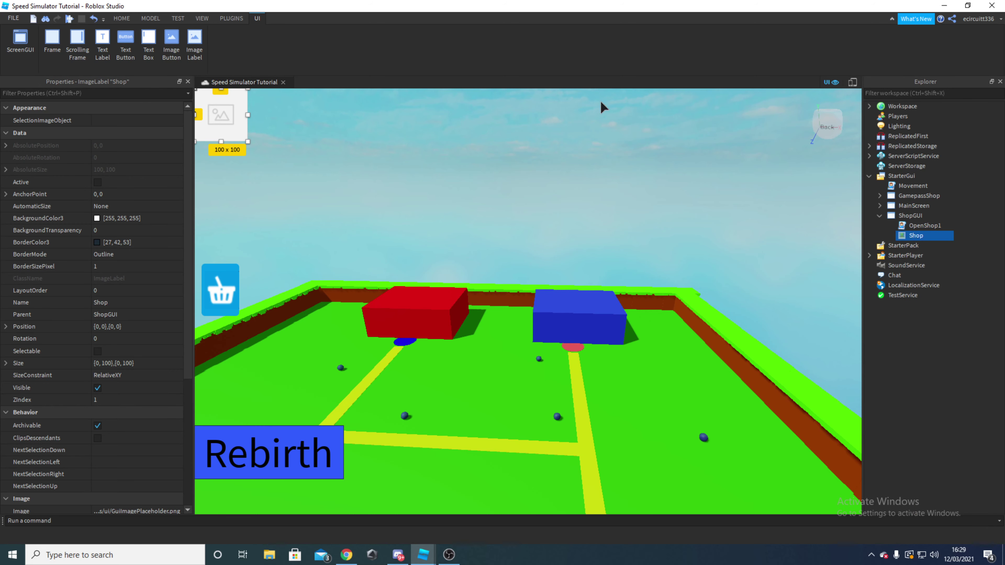
# - Move the Shop image label to the upper middle of the game view and resize it to about 109 x 90 pixels
pyautogui.moveTo(229, 101); pyautogui.dragTo(529, 242)
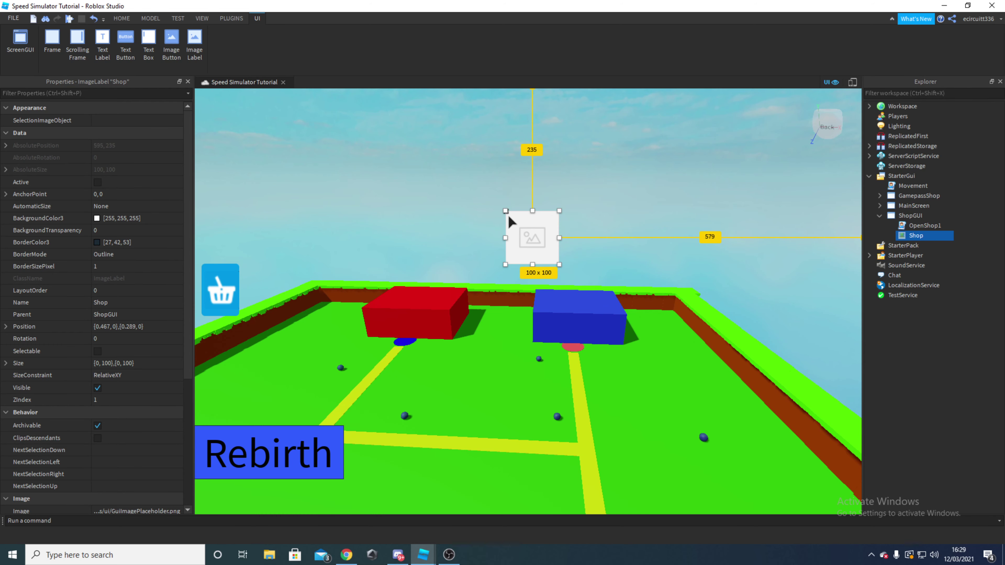
pyautogui.moveTo(504, 210)
pyautogui.mouseDown()
pyautogui.moveTo(381, 123)
pyautogui.moveTo(513, 198)
pyautogui.moveTo(501, 216)
pyautogui.mouseUp()
# - Expand the Shop image label's Size property to examine the scale and offset of both its X and Y
pyautogui.click(6, 363)
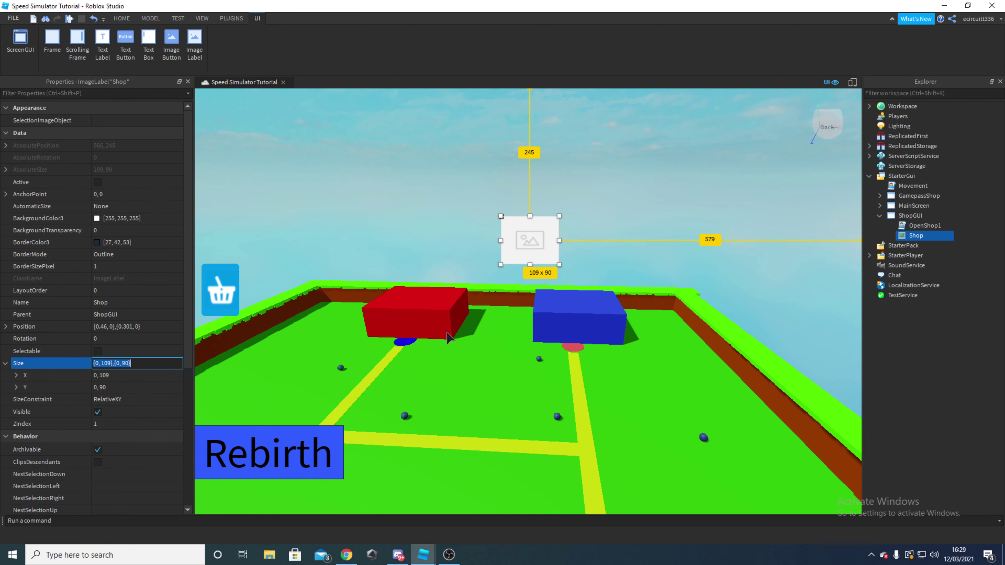
pyautogui.click(16, 376)
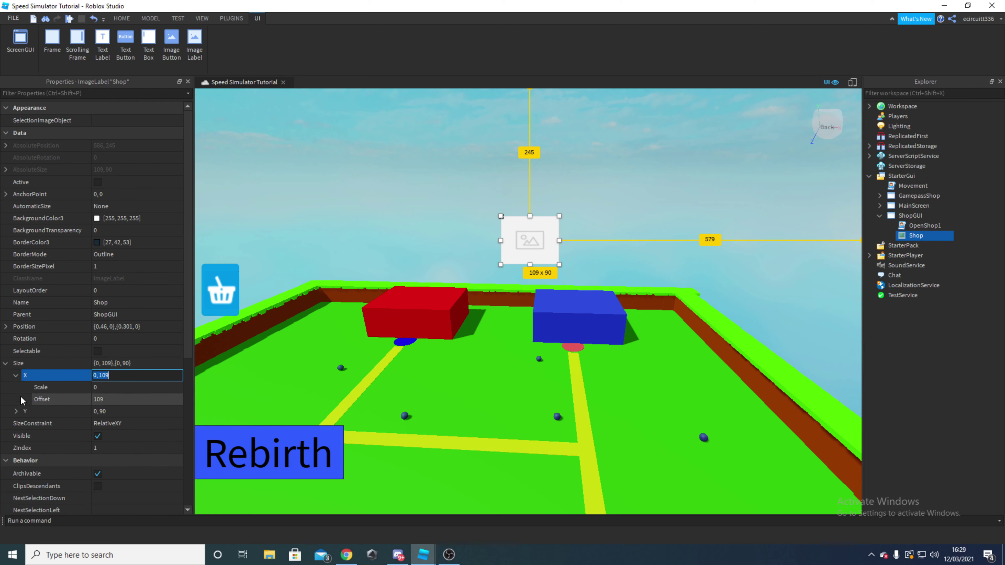
pyautogui.click(16, 411)
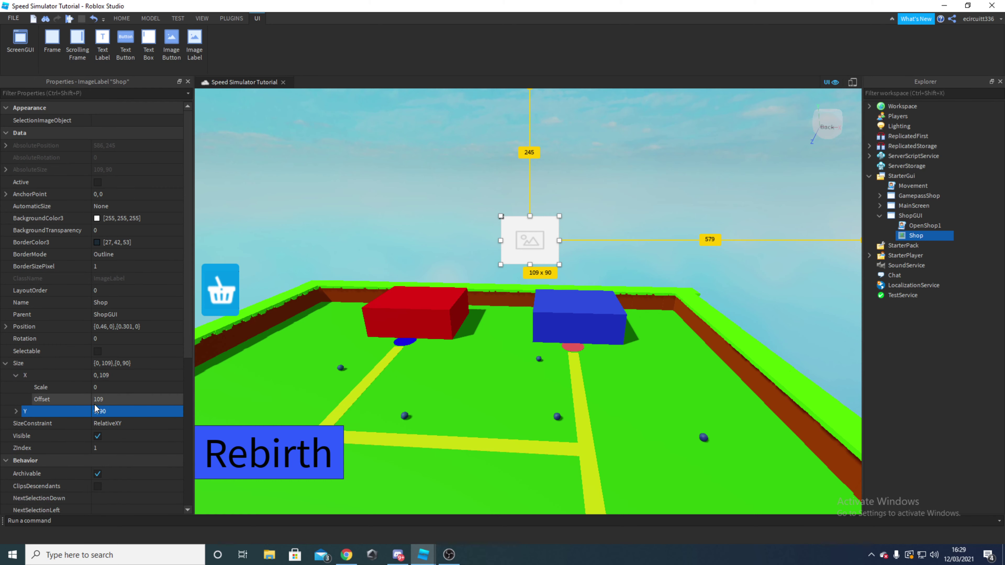
pyautogui.press('End')
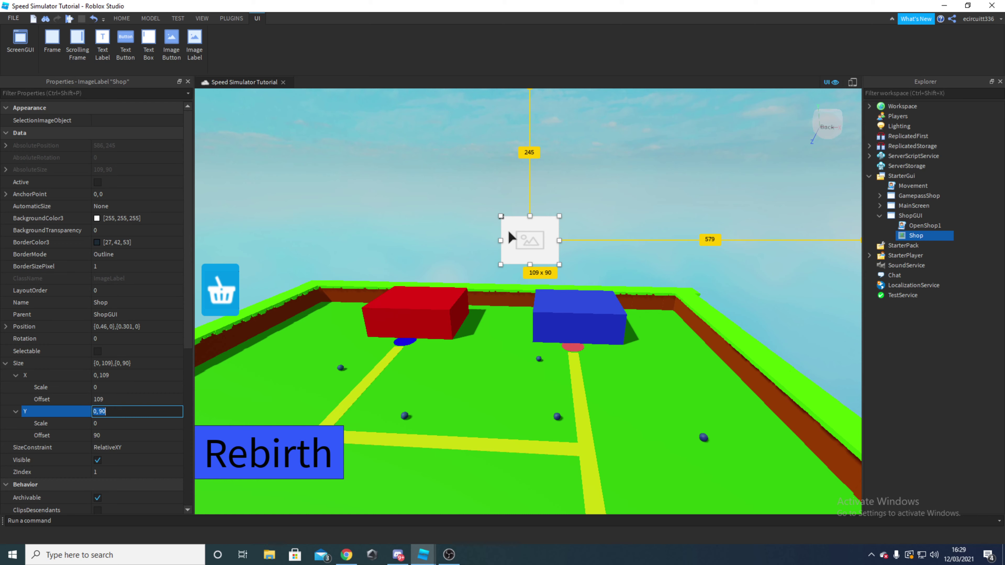
# - Enlarge the Shop image label from its upper-left corner to about 142 x 106 pixels
pyautogui.click(508, 224)
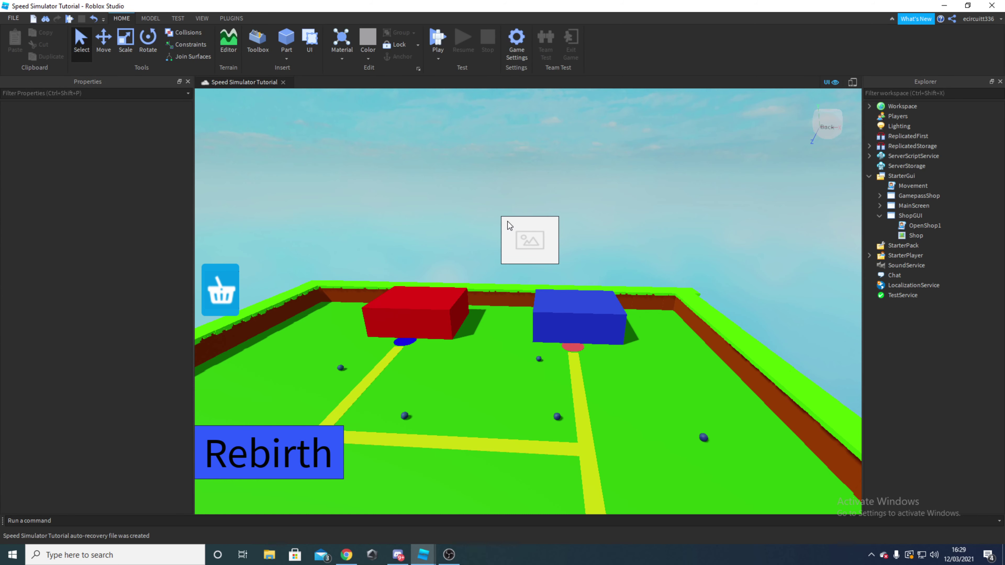
pyautogui.click(916, 235)
pyautogui.moveTo(501, 216)
pyautogui.mouseDown()
pyautogui.moveTo(540, 229)
pyautogui.moveTo(483, 208)
pyautogui.mouseUp()
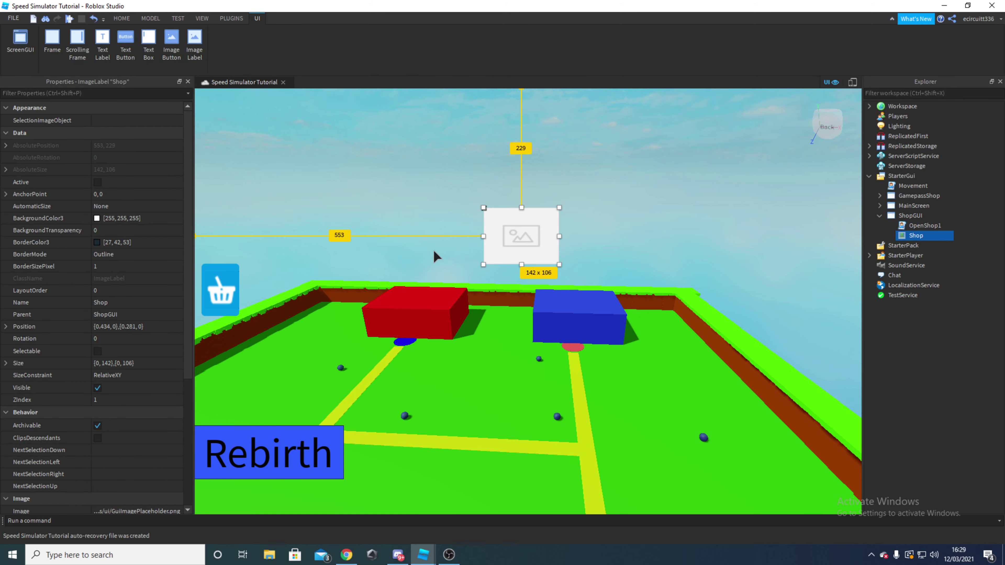
# - Expand the Shop image label's Position property to examine the scale and offset of X and Y, then collapse it
pyautogui.click(5, 326)
pyautogui.click(16, 339)
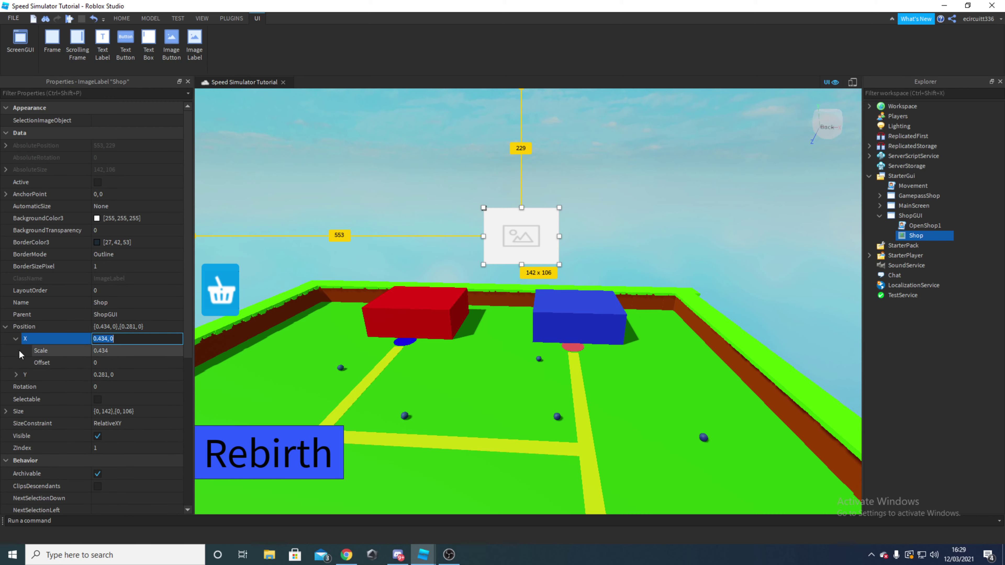
pyautogui.click(97, 374)
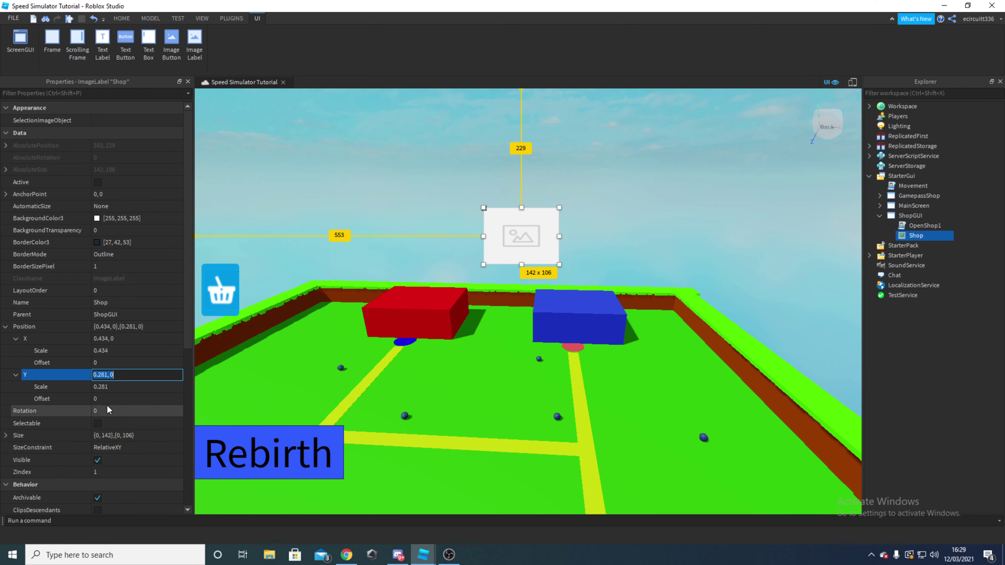
pyautogui.click(5, 326)
pyautogui.click(5, 363)
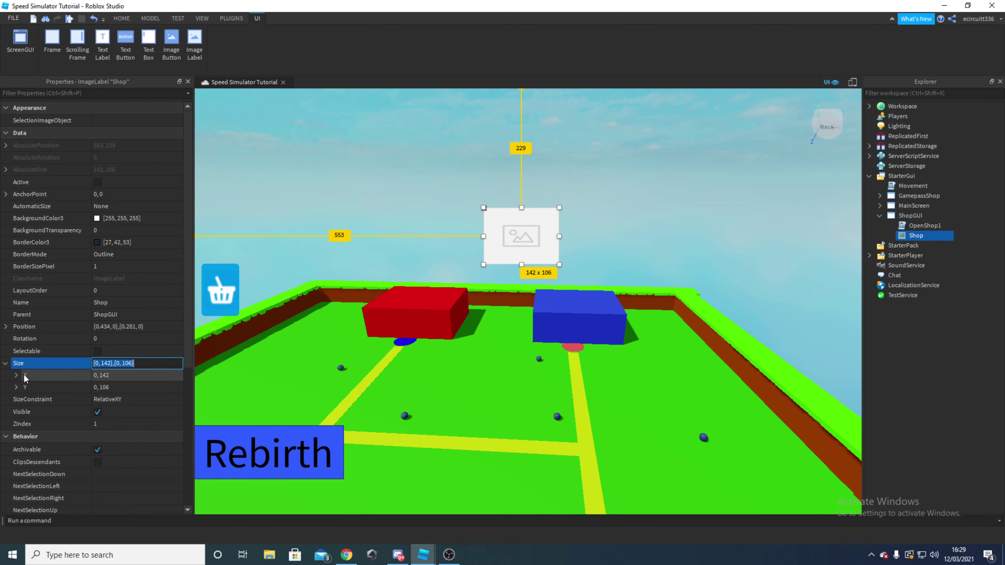
pyautogui.click(6, 362)
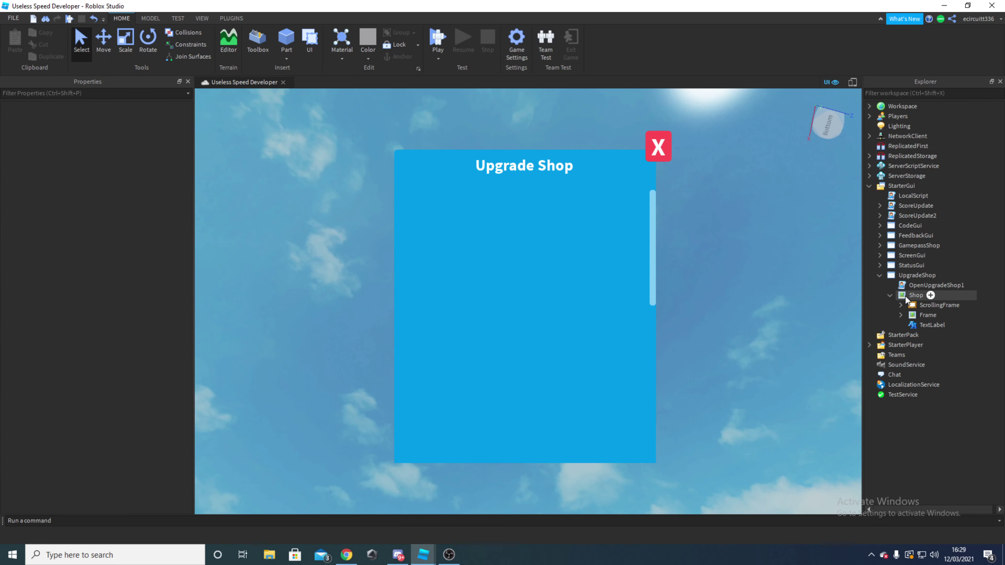
# - Copy the Position {0.299, 0},{0.144, 0} from the Upgrade Shop's Shop image label in Useless Speed Developer to the tutorial's Shop image label
pyautogui.click(912, 295)
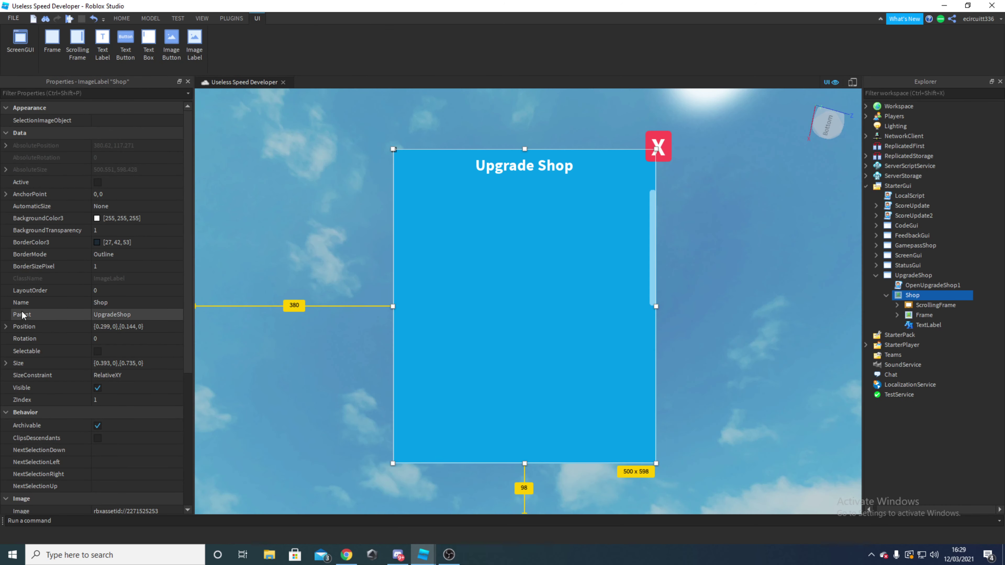
pyautogui.click(113, 327)
pyautogui.hotkey('ctrl', 'c')
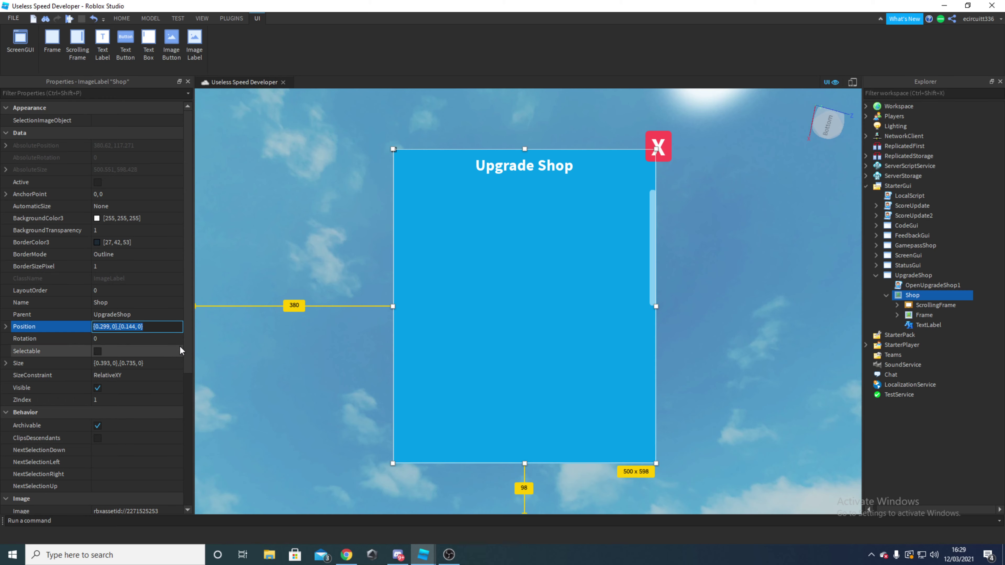
pyautogui.moveTo(434, 561)
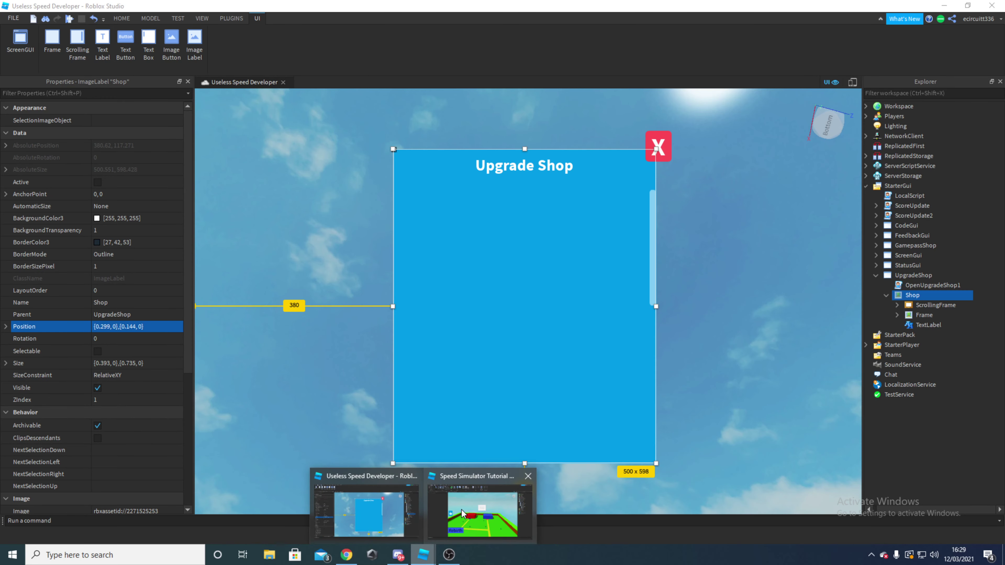
pyautogui.click(493, 514)
pyautogui.click(916, 236)
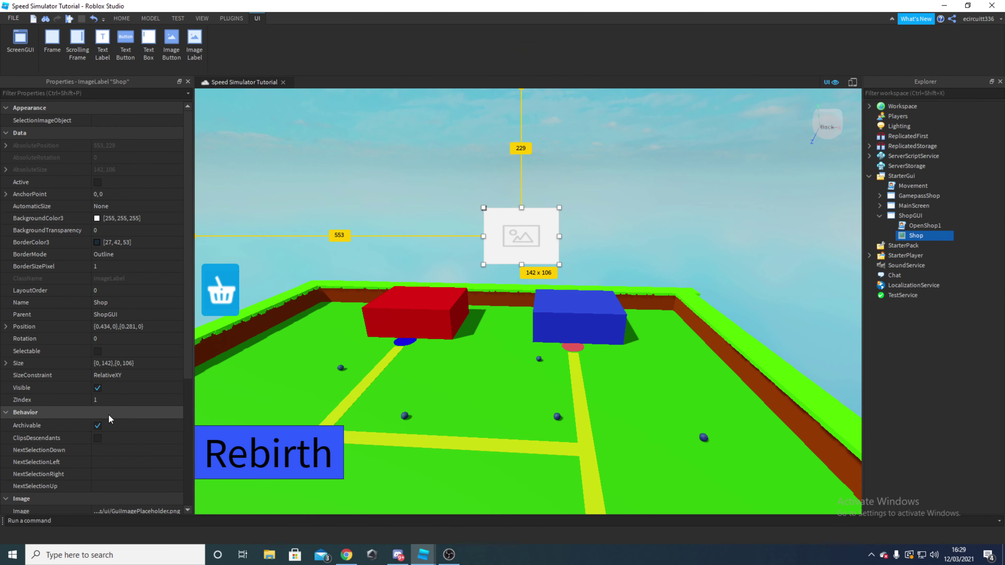
pyautogui.click(119, 326)
pyautogui.hotkey('ctrl', 'v')
pyautogui.press('Return')
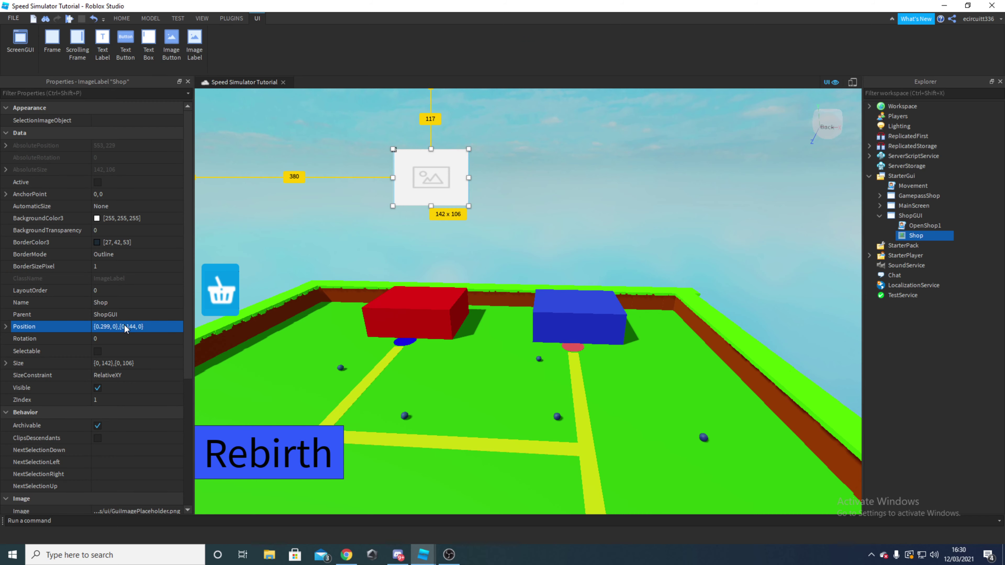
# - Expand the Shop image label's Position to examine the X and Y scale and offset values
pyautogui.click(5, 326)
pyautogui.click(15, 338)
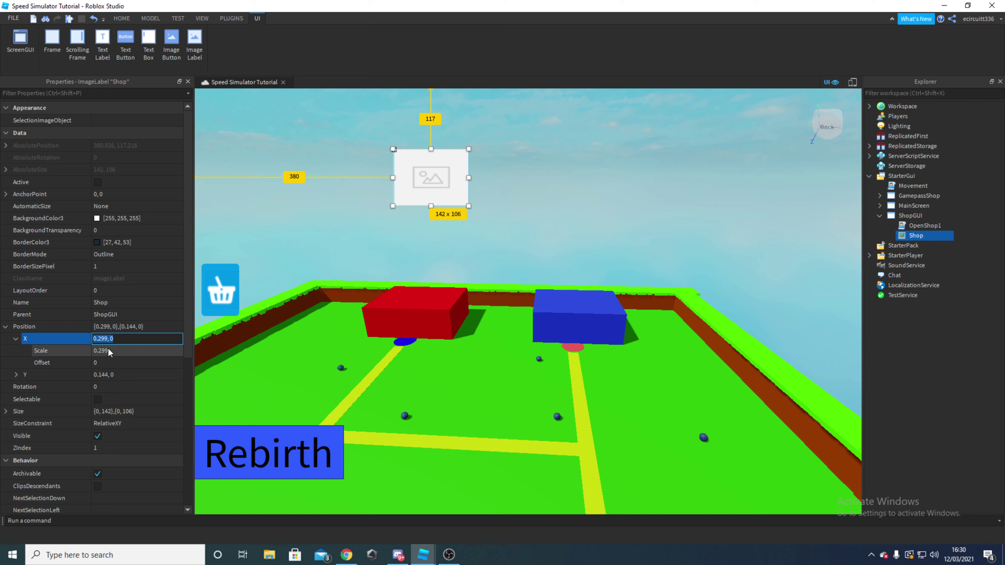
pyautogui.click(15, 374)
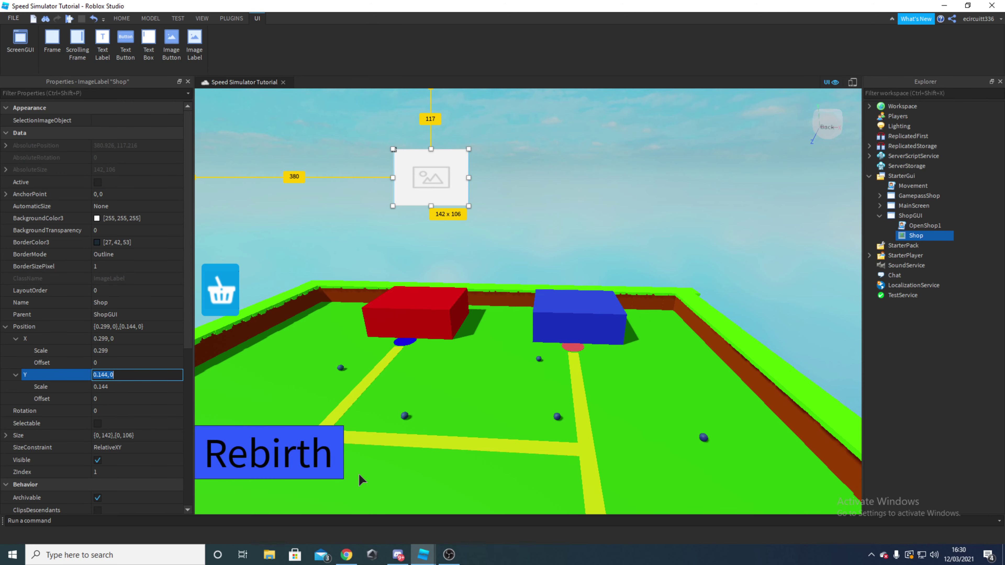
pyautogui.moveTo(409, 453); pyautogui.dragTo(398, 473, button='right')
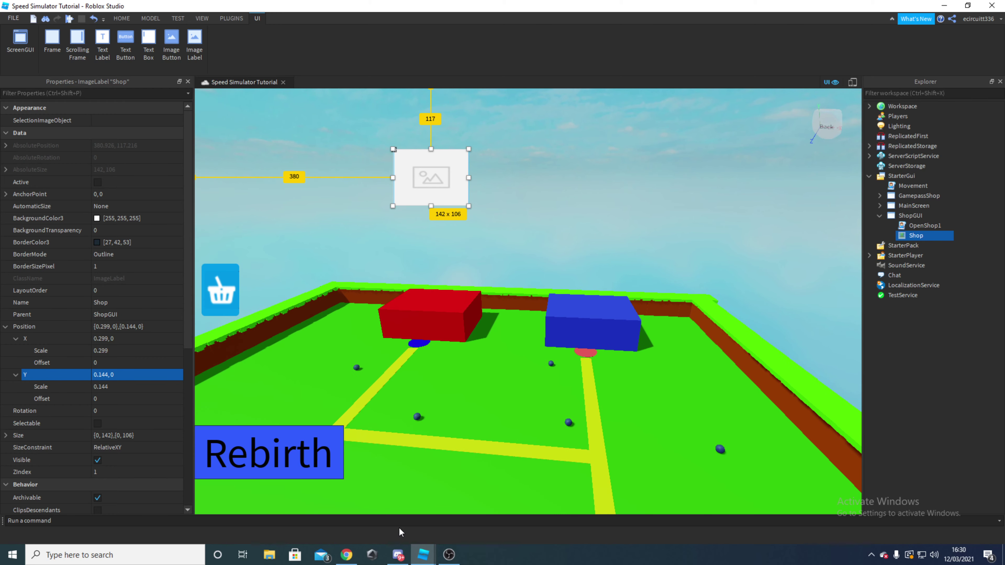
# - Copy the Size {0.393, 0},{0.735, 0} of the Upgrade Shop's Shop image label and return to the Speed Simulator Tutorial place
pyautogui.moveTo(422, 554)
pyautogui.click(368, 506)
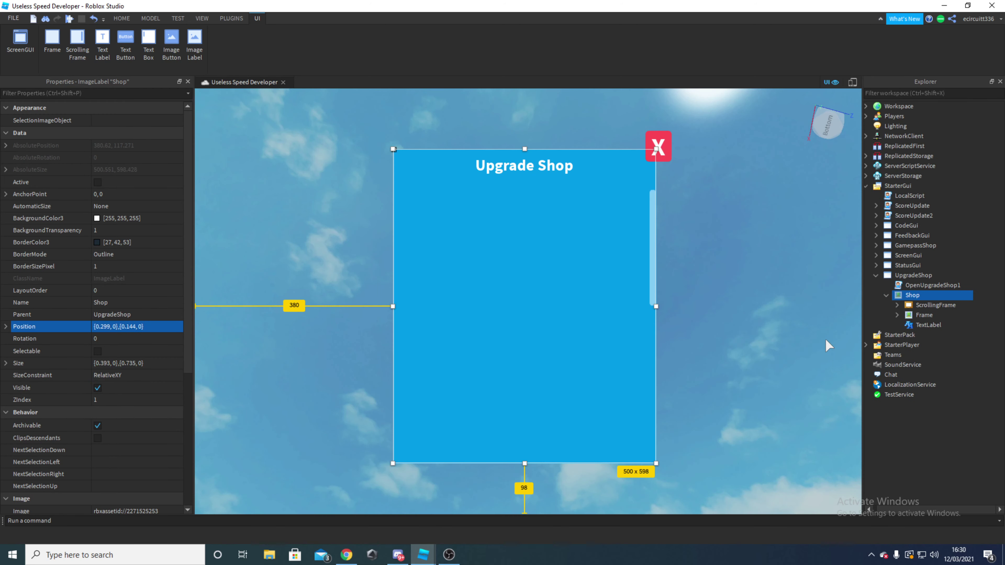
pyautogui.click(114, 363)
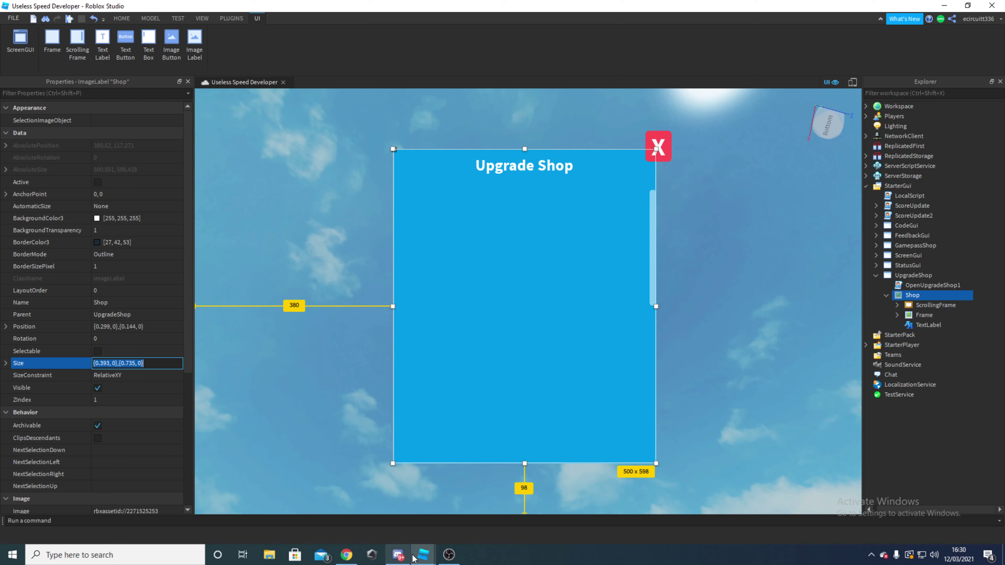
pyautogui.moveTo(423, 554)
pyautogui.click(439, 524)
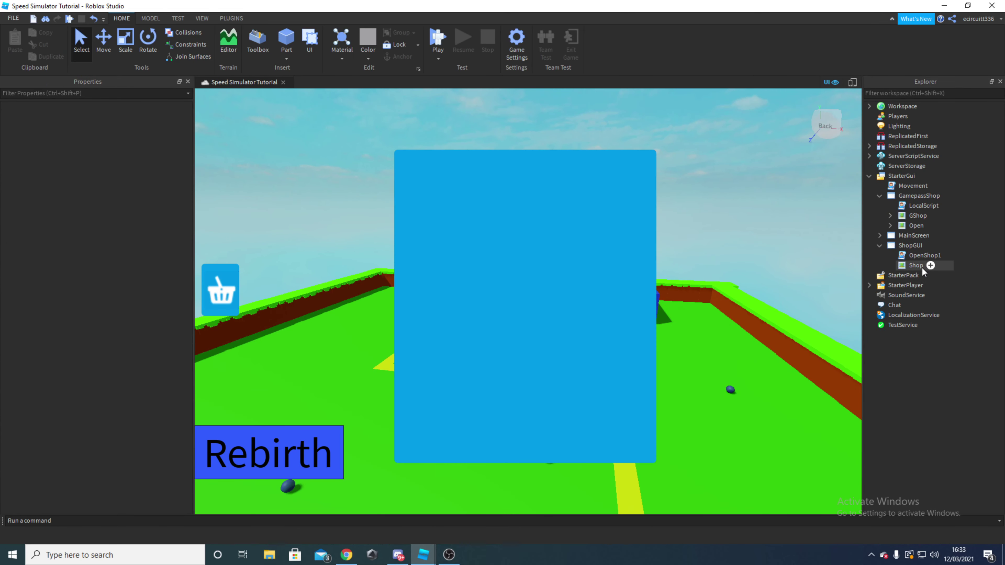
# - Insert a ScrollingFrame inside the Shop image label in ShopGUI
pyautogui.click(929, 266)
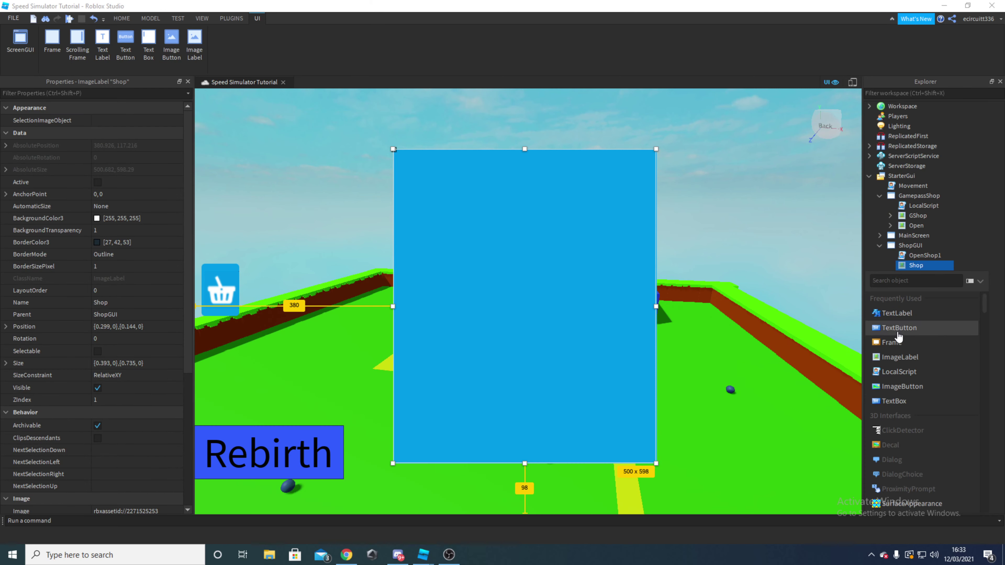
pyautogui.write('scroll')
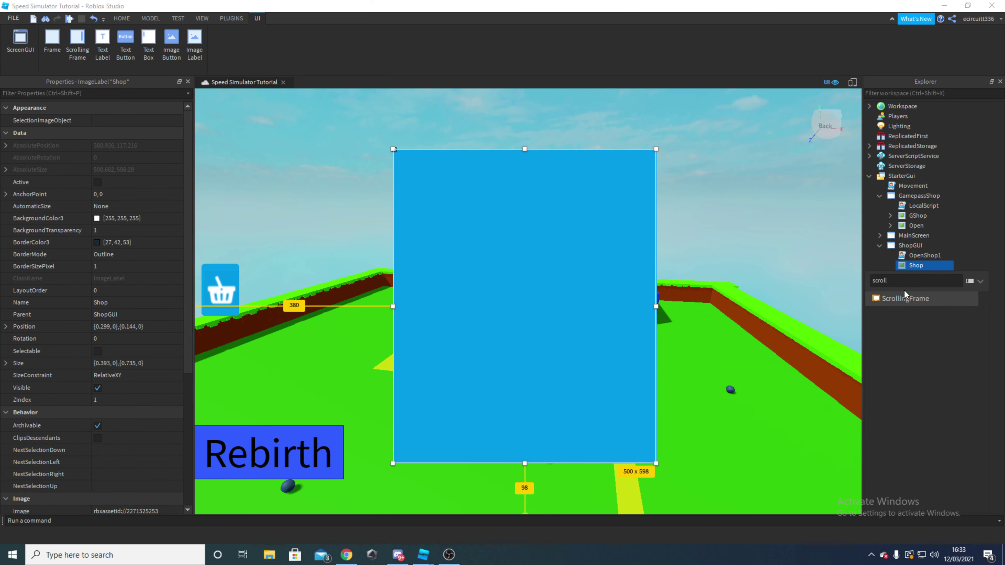
pyautogui.click(903, 297)
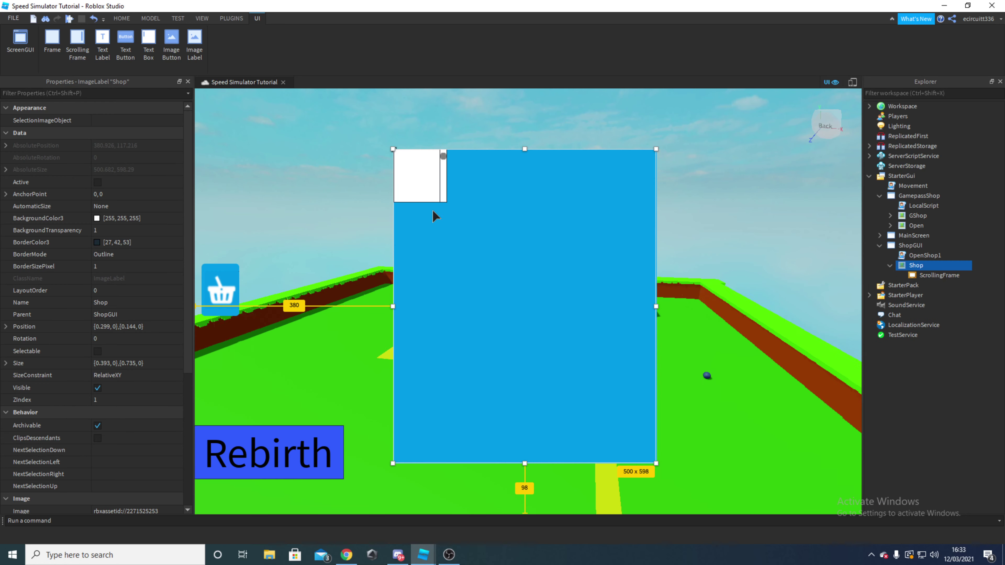
# - Move the scrolling frame inside the Shop image label to about 103 pixels from its left edge and 231 pixels from its top
pyautogui.press('w')
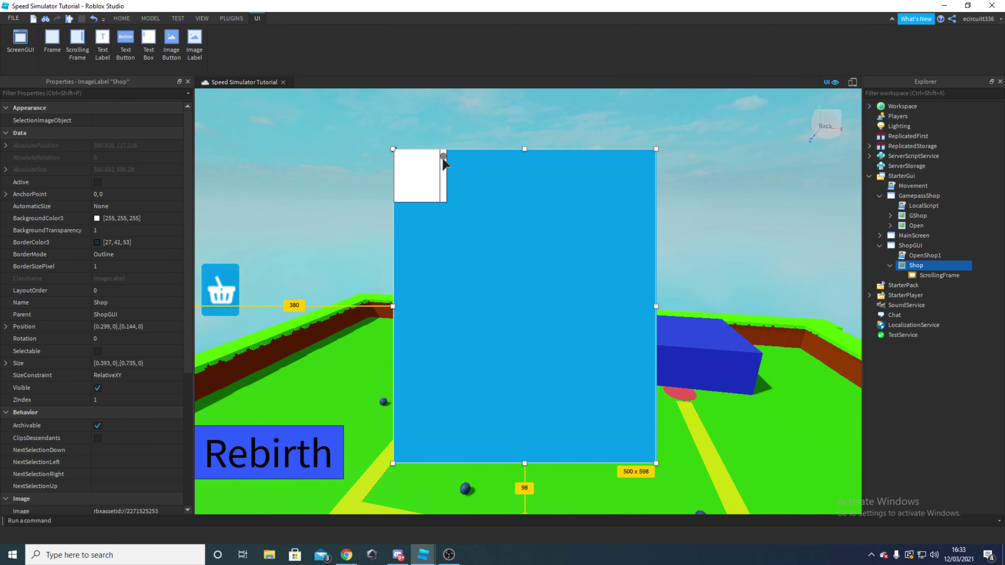
pyautogui.moveTo(443, 162); pyautogui.dragTo(492, 227)
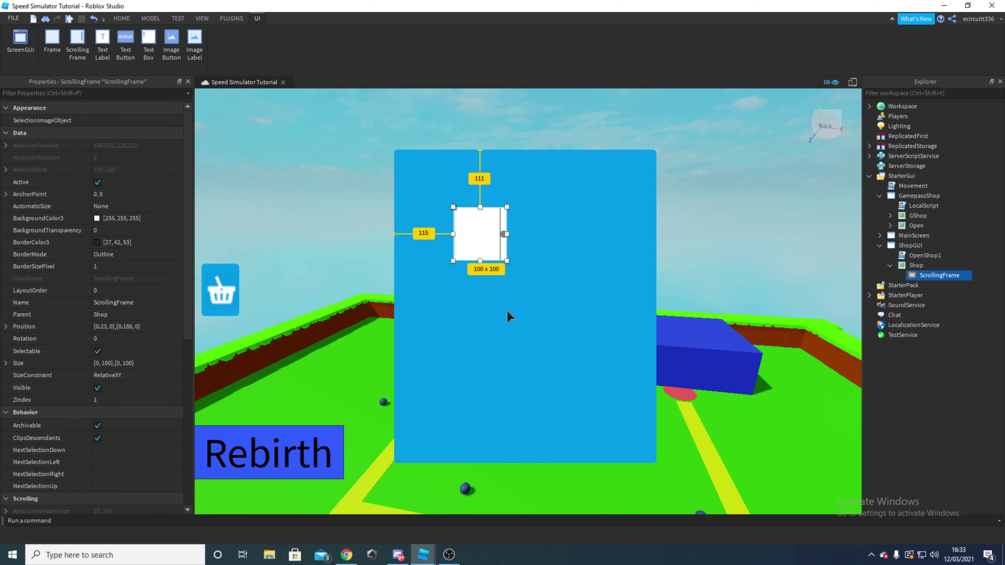
pyautogui.moveTo(491, 245); pyautogui.dragTo(486, 308)
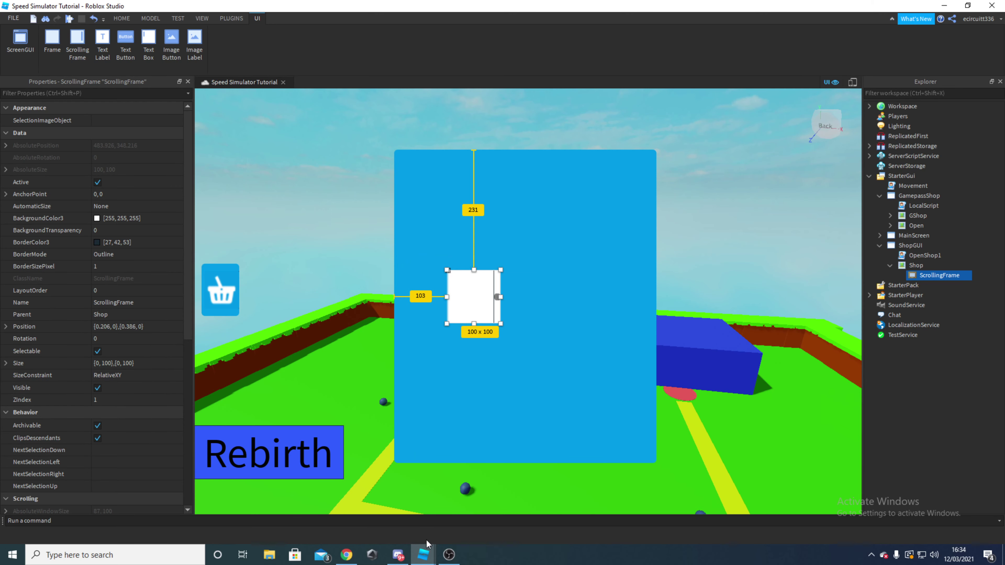
# - Copy the Position {0, 0},{0.118, 0} from the Upgrade Shop's ScrollingFrame in Useless Speed Developer to the tutorial's ScrollingFrame
pyautogui.moveTo(423, 552)
pyautogui.click(388, 522)
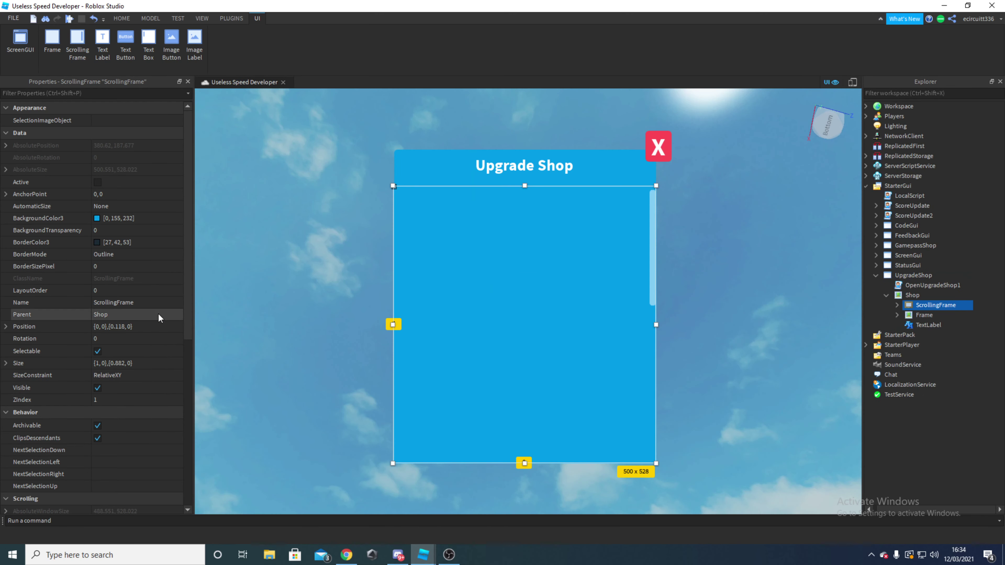
pyautogui.click(924, 315)
pyautogui.click(936, 305)
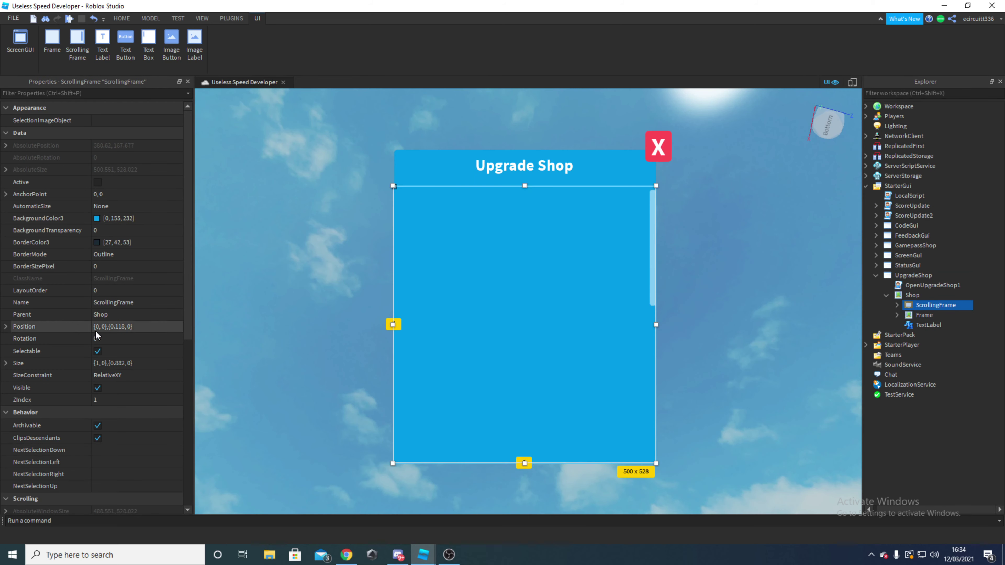
pyautogui.click(107, 327)
pyautogui.hotkey('ctrl', 'c')
pyautogui.moveTo(423, 554)
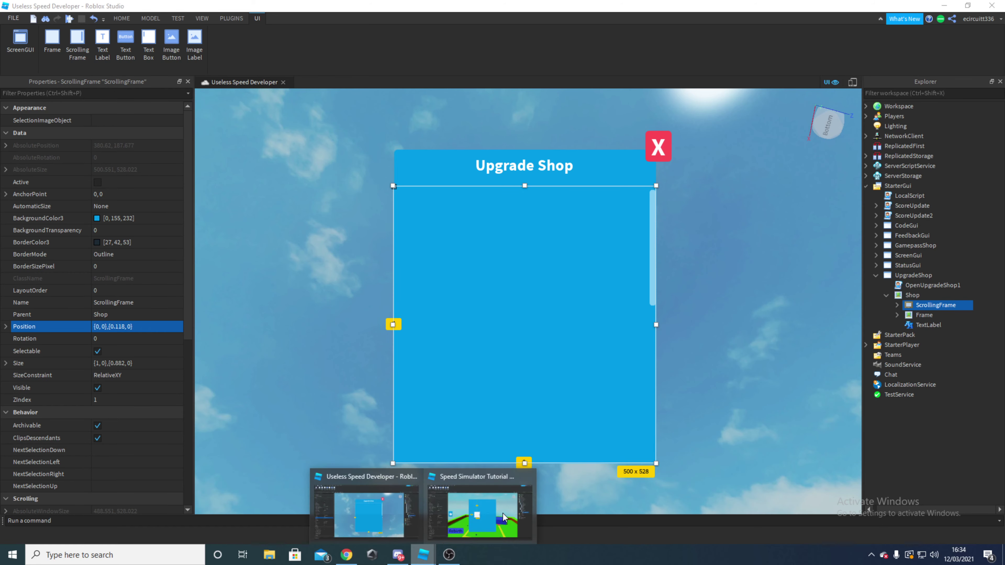
pyautogui.click(473, 512)
pyautogui.click(109, 328)
pyautogui.hotkey('ctrl', 'v')
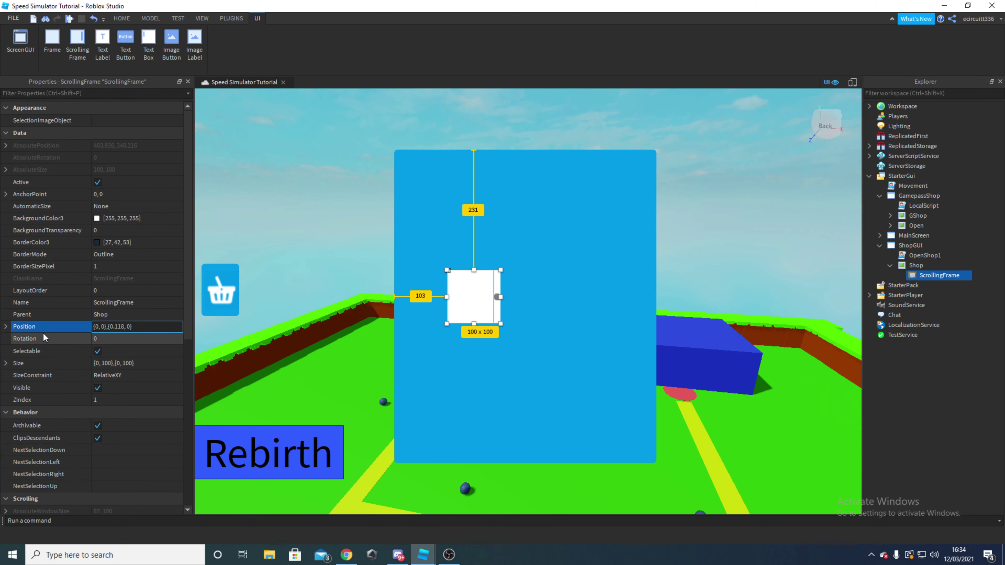
pyautogui.press('Return')
# - Expand the ScrollingFrame's Position to examine its X and Y components and the scale and offset of Y
pyautogui.click(5, 326)
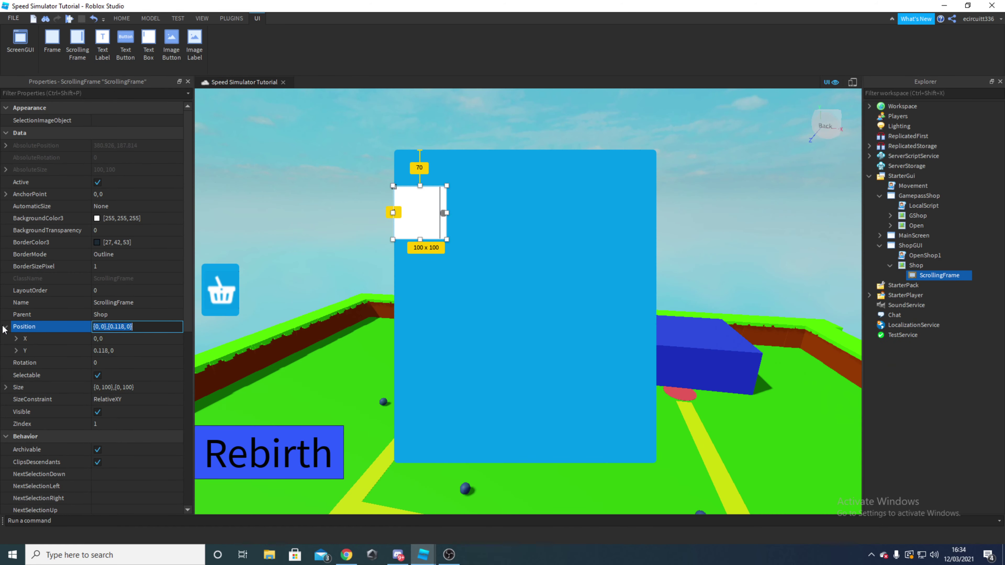
pyautogui.click(16, 339)
pyautogui.click(16, 339)
pyautogui.click(16, 339)
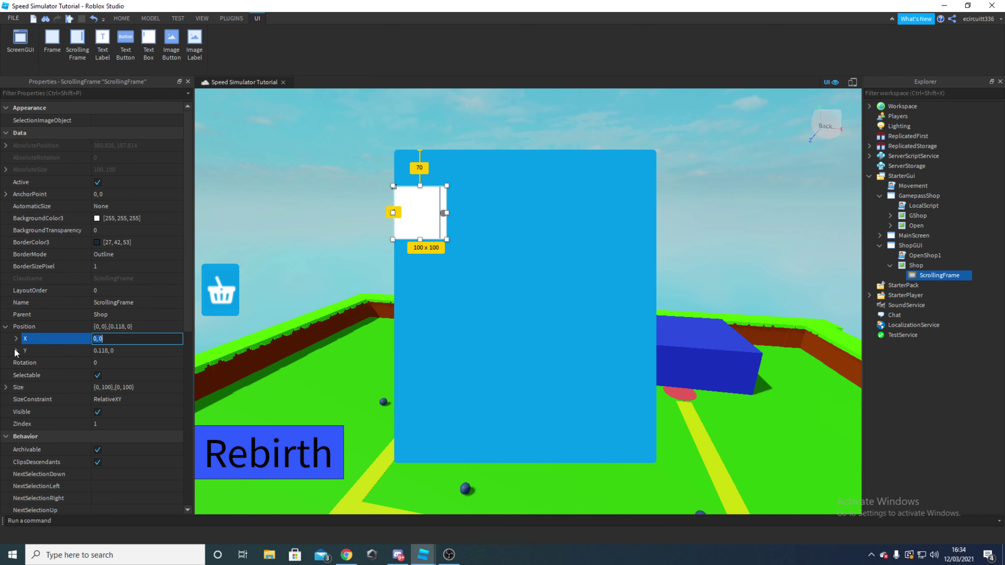
pyautogui.click(16, 350)
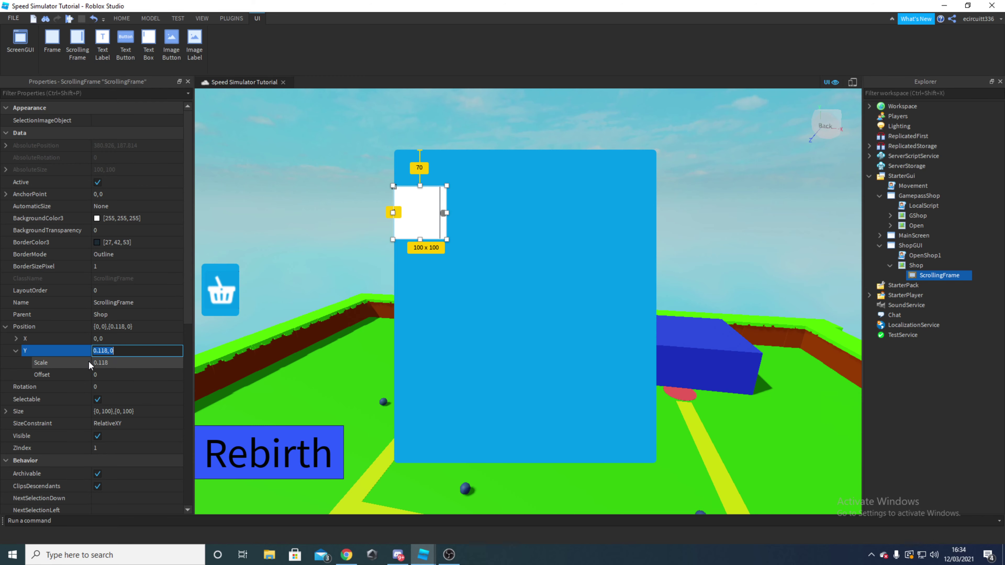
# - Copy the Size {1, 0},{0.882, 0} from the Upgrade Shop's ScrollingFrame in Useless Speed Developer to the tutorial's ScrollingFrame
pyautogui.click(425, 557)
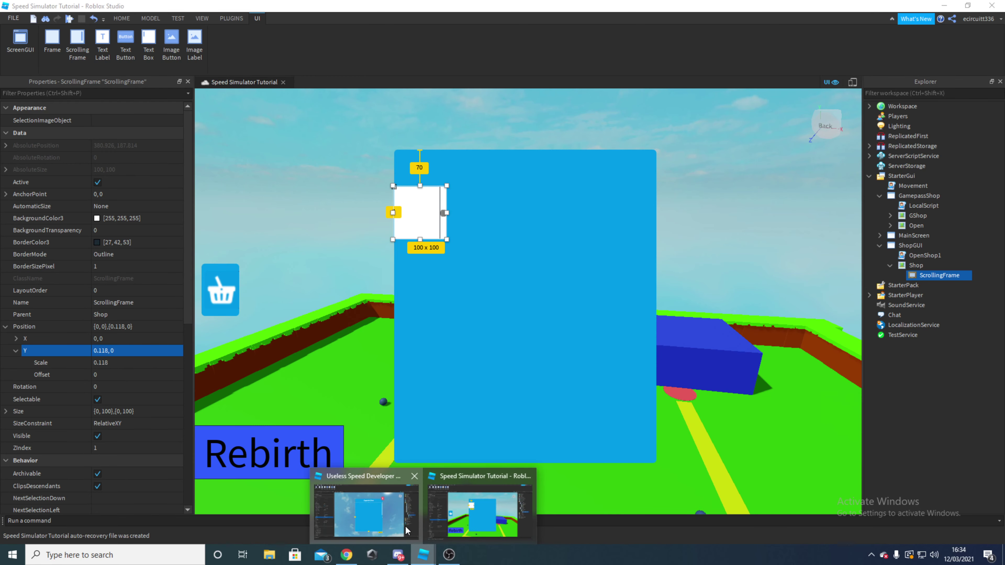
pyautogui.click(405, 526)
pyautogui.click(114, 363)
pyautogui.hotkey('ctrl', 'c')
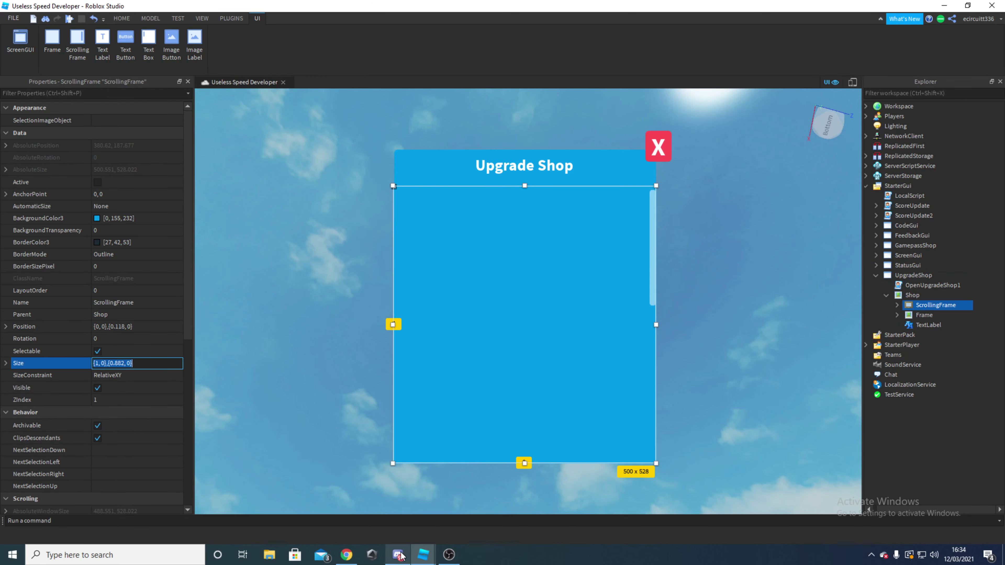
pyautogui.moveTo(423, 554)
pyautogui.click(471, 515)
pyautogui.click(114, 411)
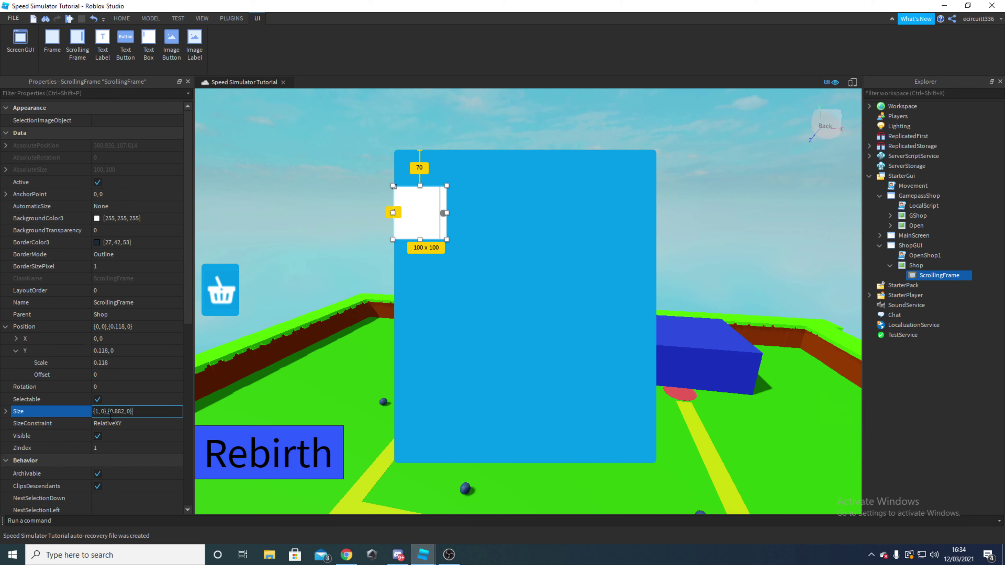
pyautogui.hotkey('ctrl', 'v')
pyautogui.press('Return')
# - Expand the ScrollingFrame's Size to examine the scale and offset of X and Y, then collapse it
pyautogui.click(5, 326)
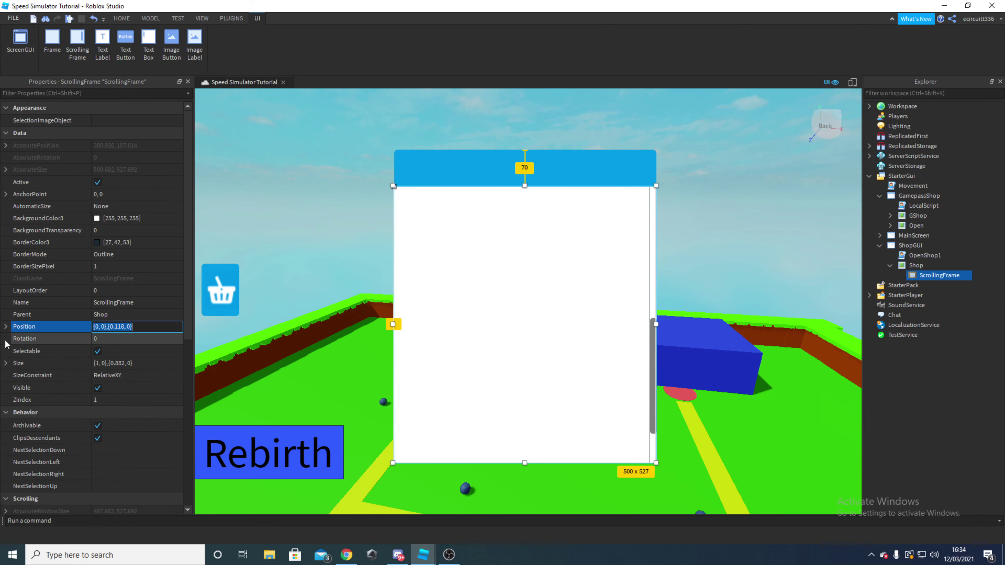
pyautogui.click(6, 363)
pyautogui.click(16, 375)
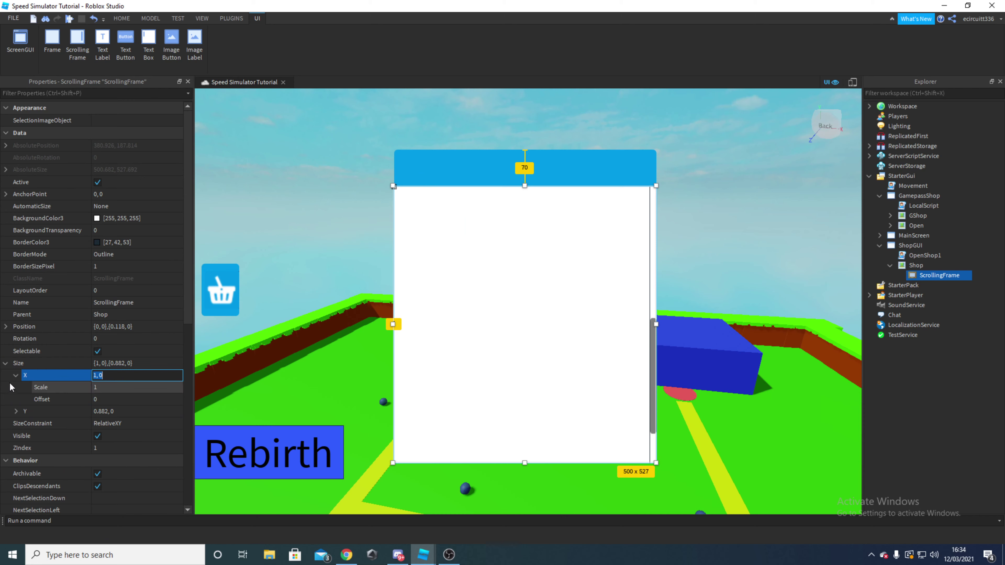
pyautogui.click(15, 375)
pyautogui.click(16, 387)
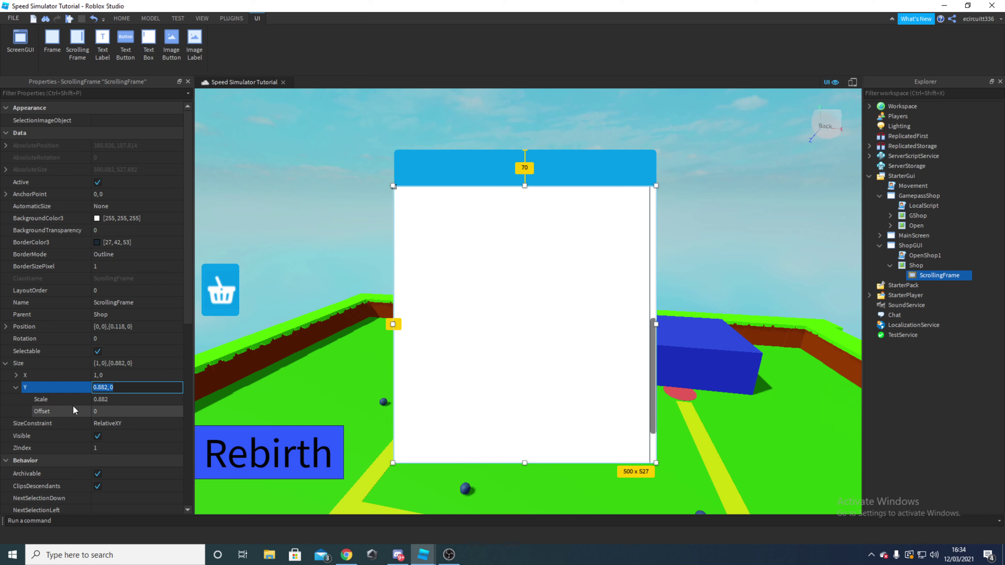
pyautogui.click(6, 363)
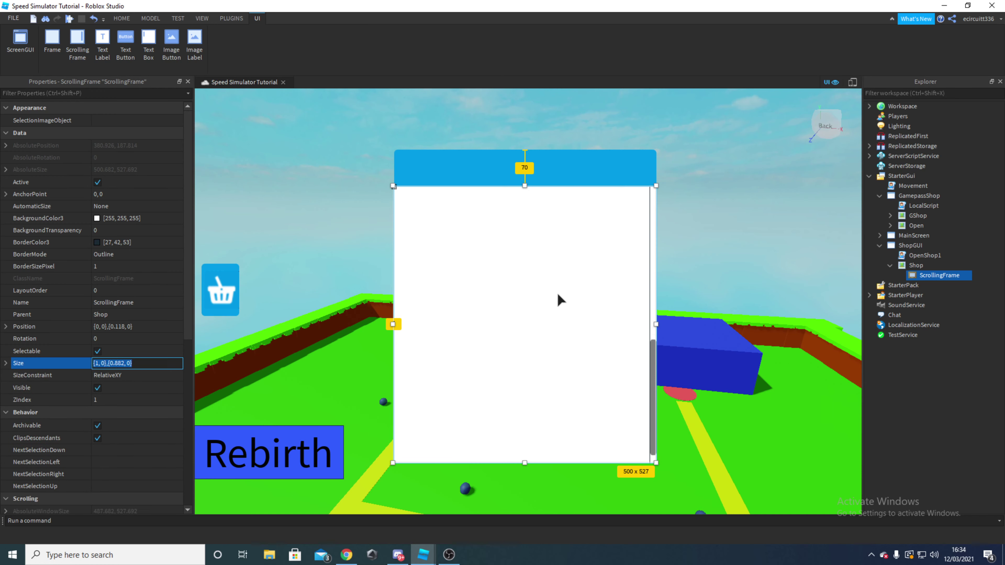
# - Check the Upgrade Shop's ScrollingFrame in Useless Speed Developer, and set the tutorial ScrollingFrame's BackgroundTransparency to 1
pyautogui.scroll(5, 559, 300)
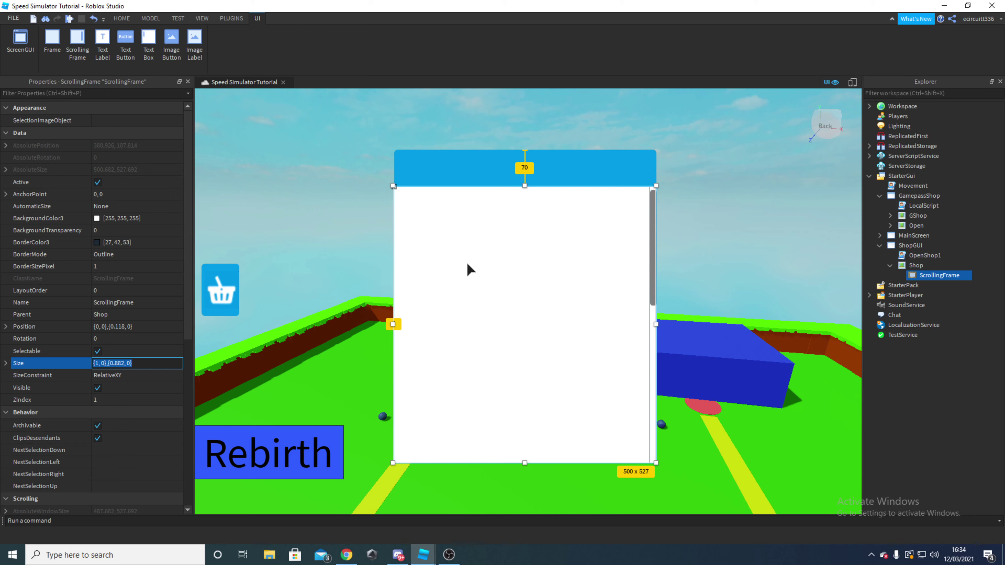
pyautogui.moveTo(423, 562)
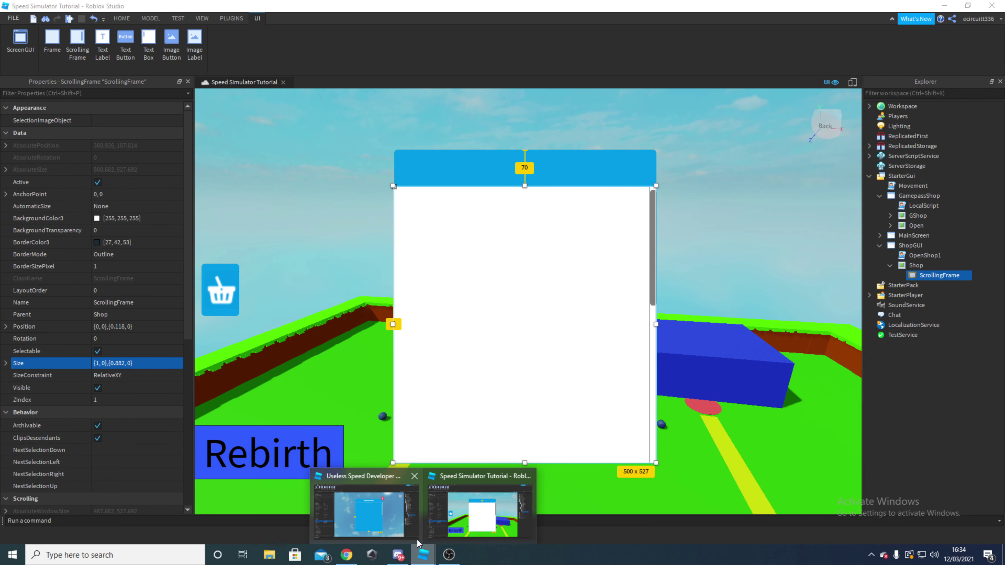
pyautogui.click(368, 515)
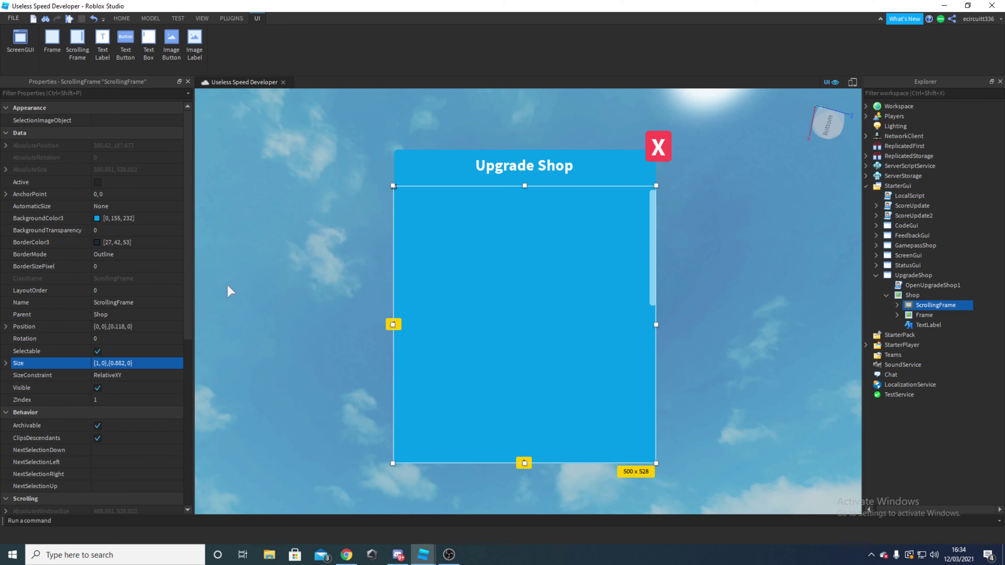
pyautogui.moveTo(423, 554)
pyautogui.click(457, 493)
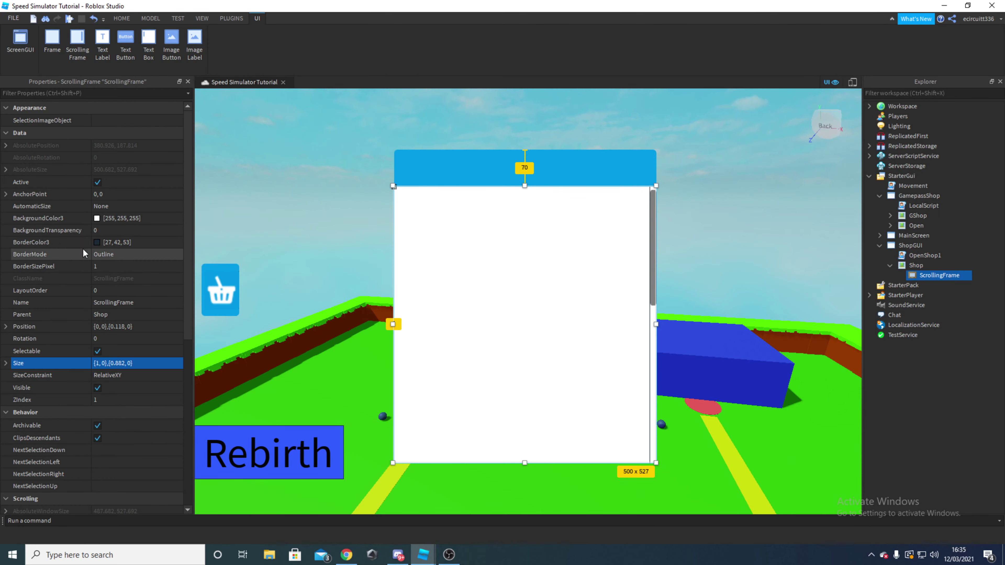
pyautogui.click(110, 232)
pyautogui.write('1')
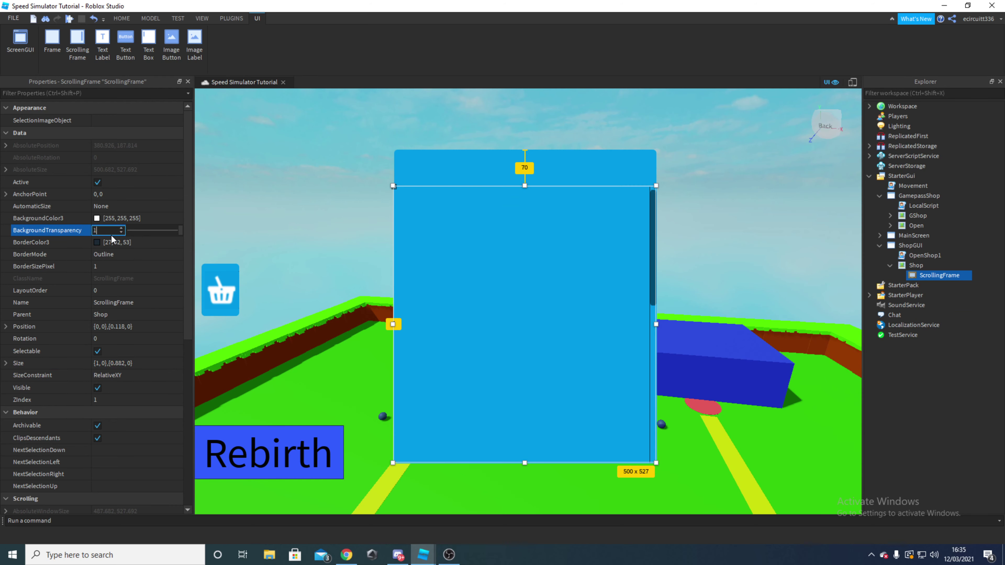
pyautogui.press('Return')
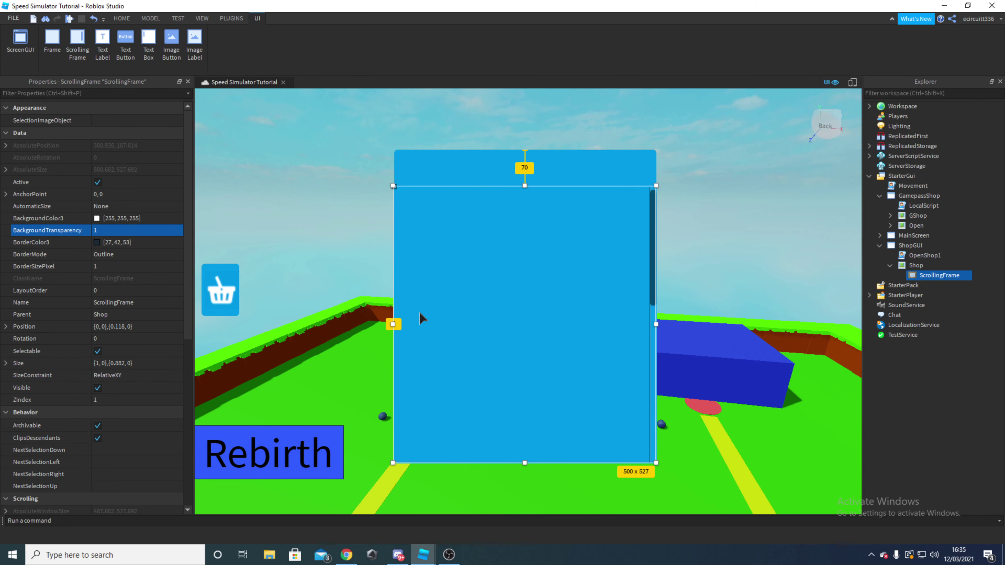
# - Try a ScrollBarImageTransparency of 1 on the ScrollingFrame and set it back to 0
pyautogui.scroll(-7, 68, 317)
pyautogui.click(113, 352)
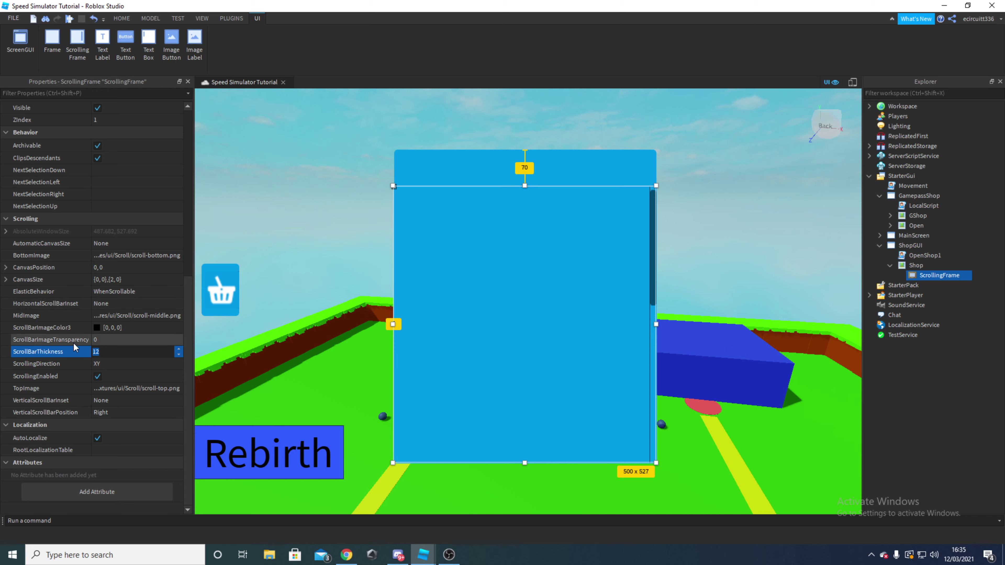
pyautogui.click(103, 338)
pyautogui.write('1')
pyautogui.press('Return')
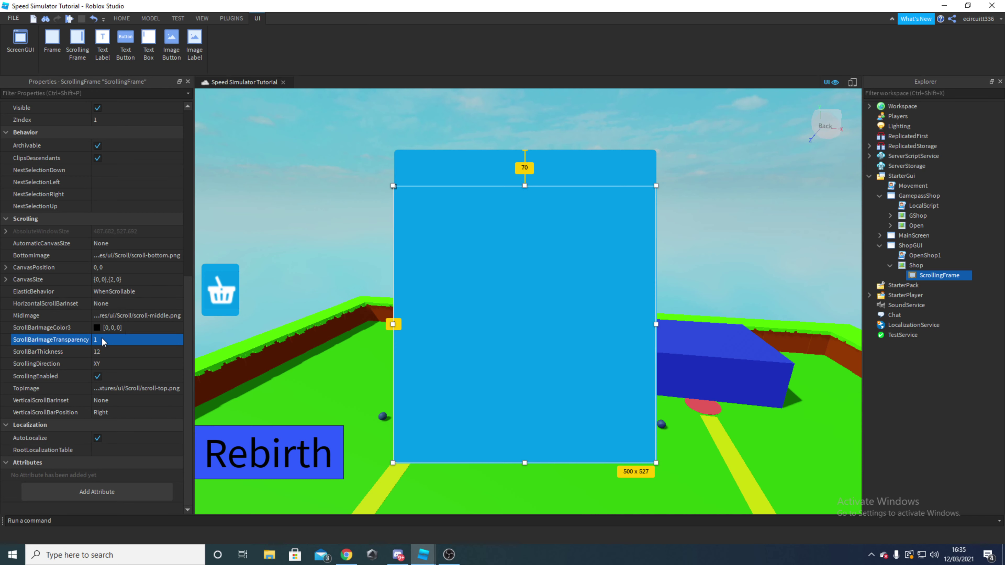
pyautogui.click(102, 338)
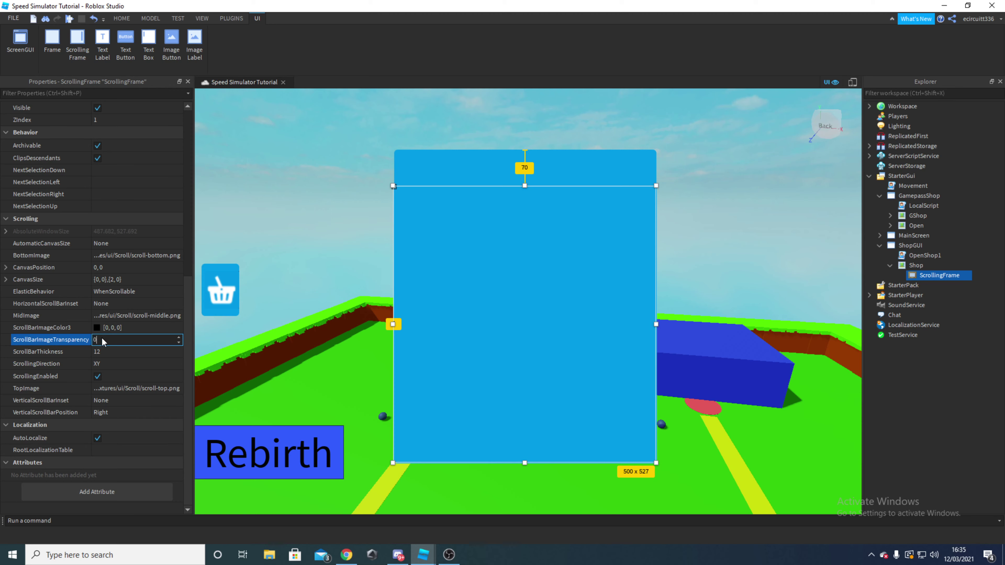
pyautogui.write('0')
pyautogui.press('Return')
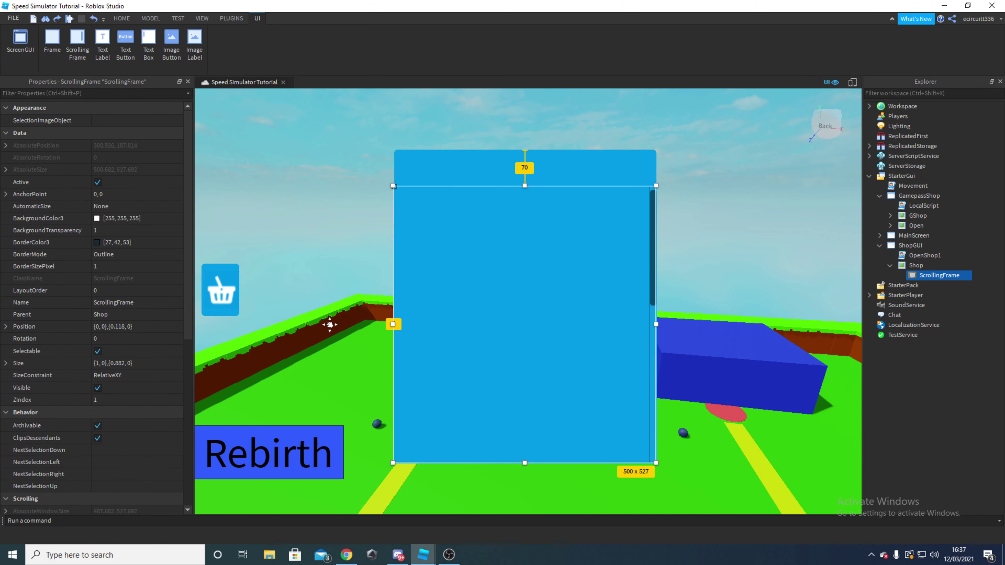
# - Set the ScrollingFrame's BorderSizePixel to 0
pyautogui.click(105, 363)
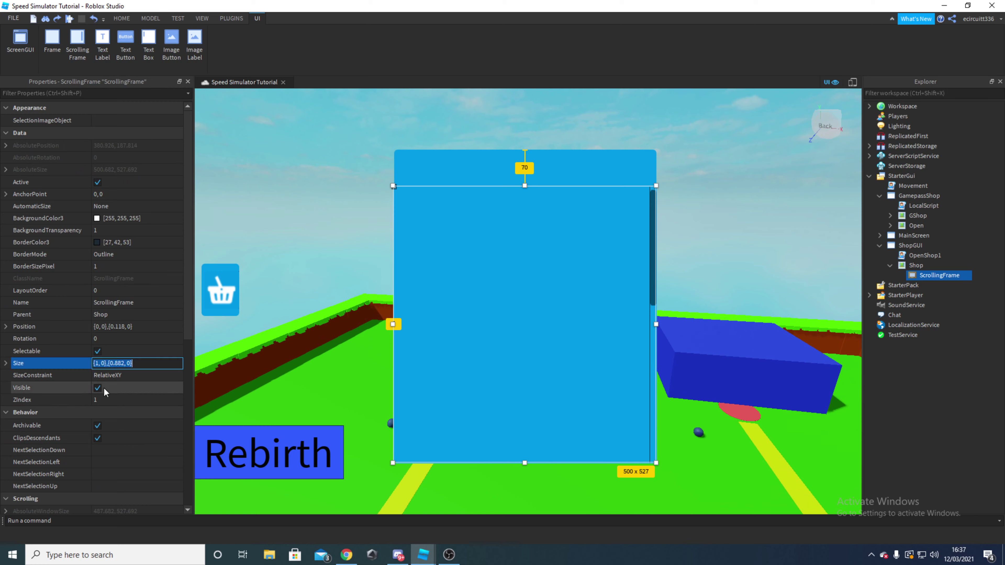
pyautogui.click(115, 266)
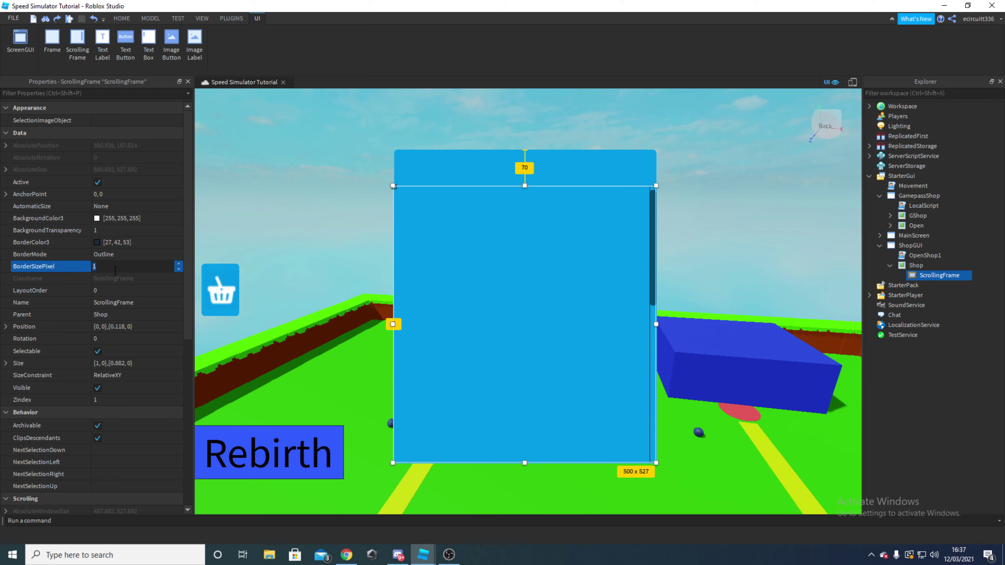
pyautogui.write('0')
pyautogui.press('Return')
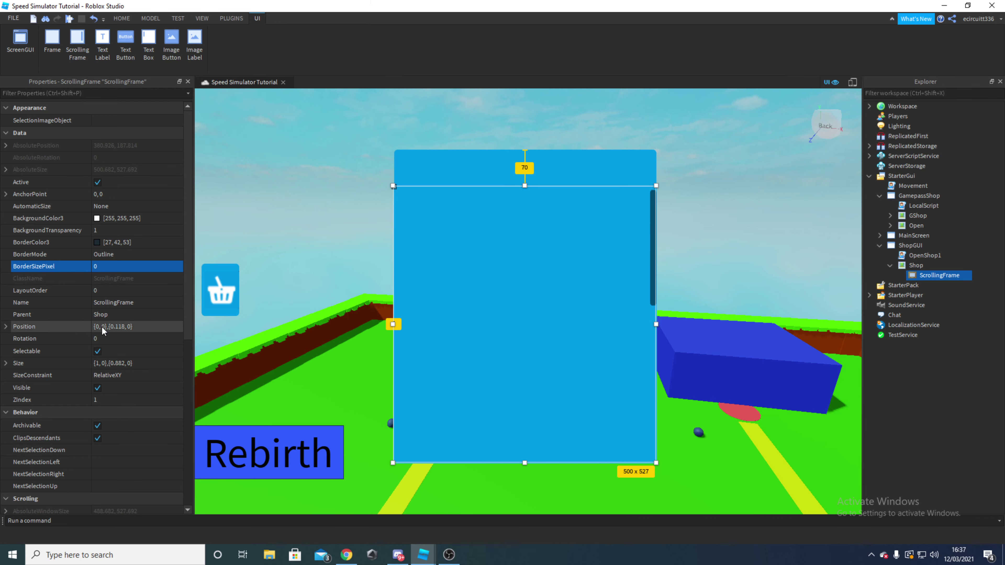
# - Set the ScrollingFrame's ScrollBarImageColor3 to light grey (203, 203, 203) and deselect the frame
pyautogui.scroll(-7, 119, 317)
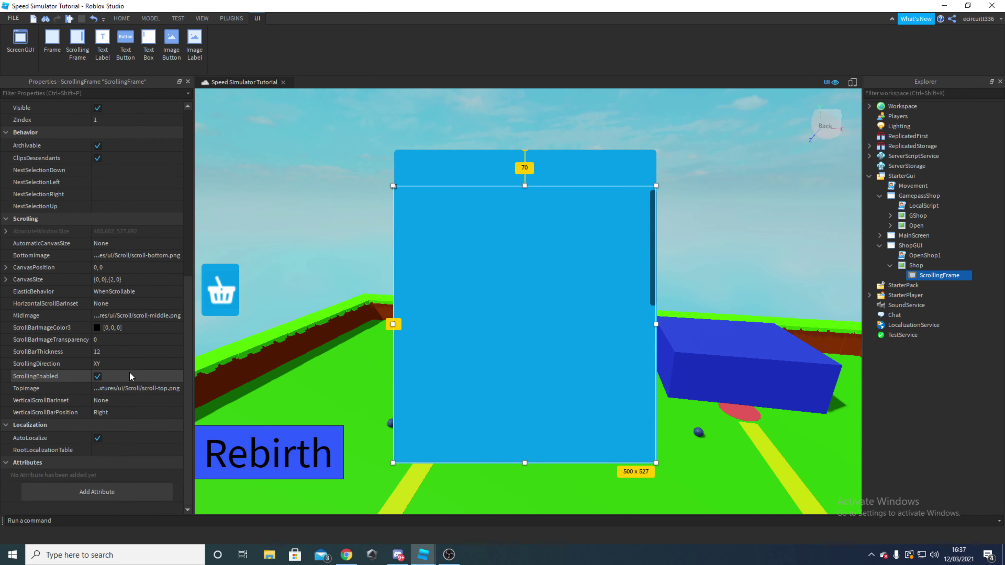
pyautogui.click(97, 327)
pyautogui.moveTo(624, 245); pyautogui.dragTo(621, 209)
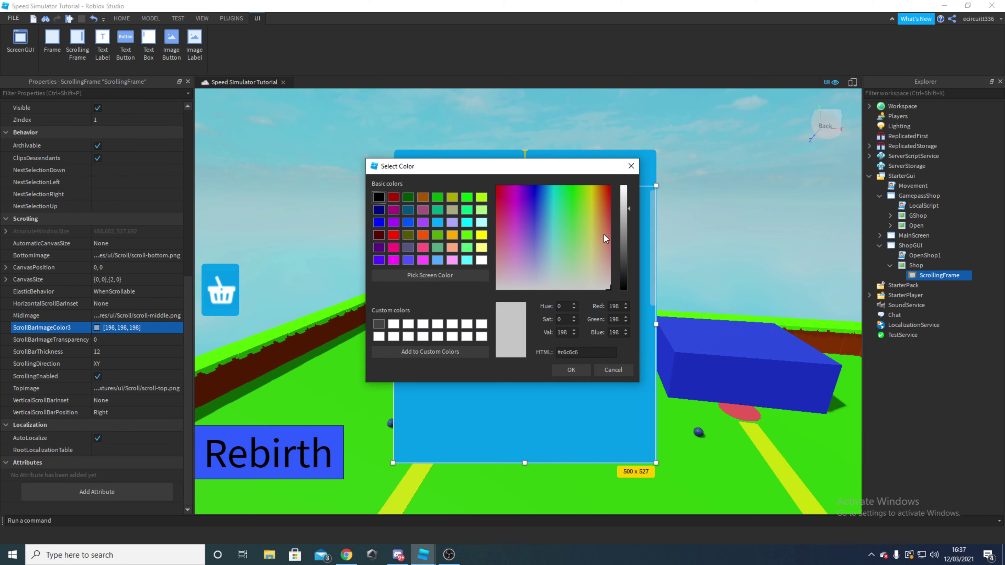
pyautogui.click(624, 204)
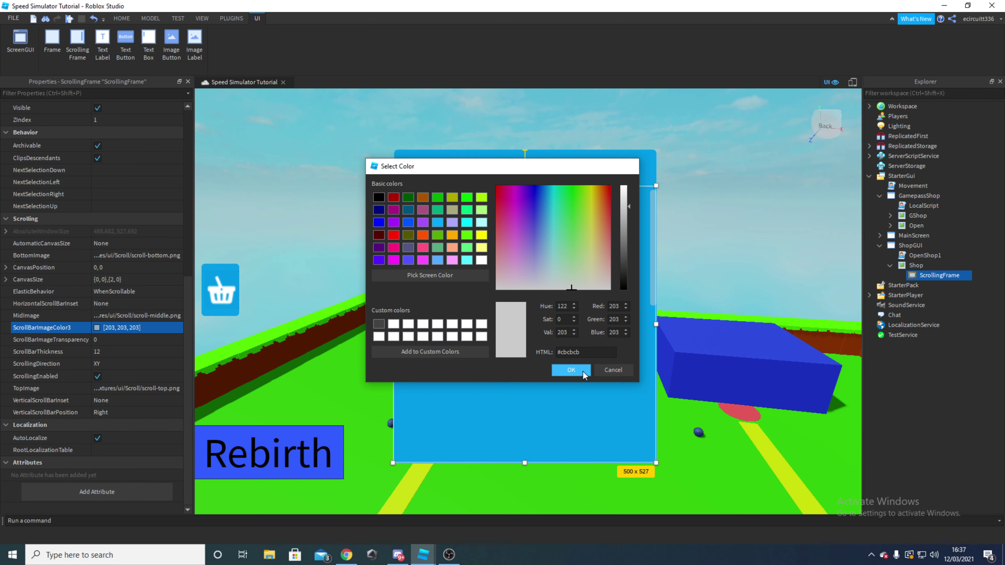
pyautogui.click(571, 369)
pyautogui.click(698, 240)
# - Copy the ScrollBarImageColor3 255, 255, 255 from the Upgrade Shop's ScrollingFrame in Useless Speed Developer to the tutorial's ScrollingFrame
pyautogui.moveTo(423, 555)
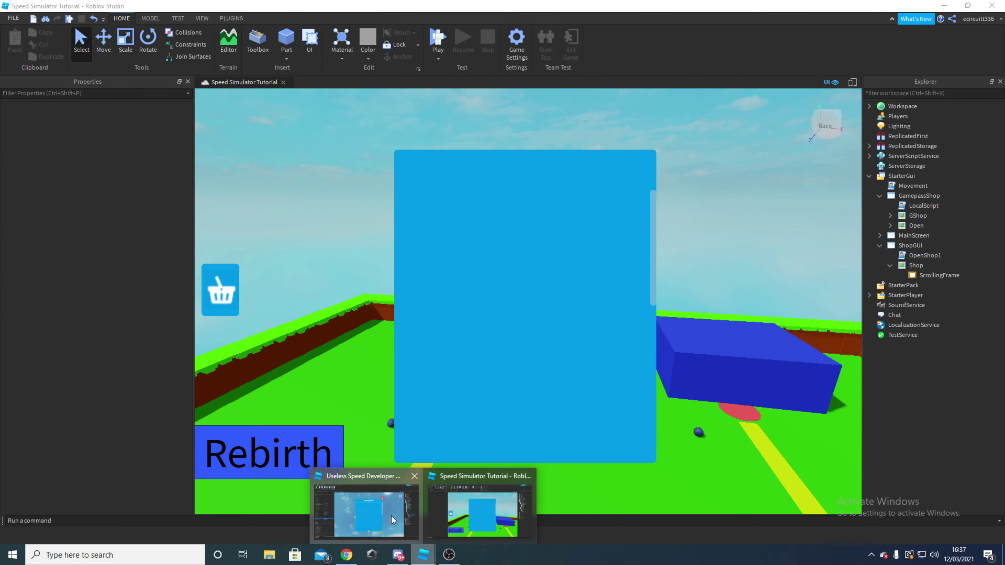
pyautogui.click(370, 515)
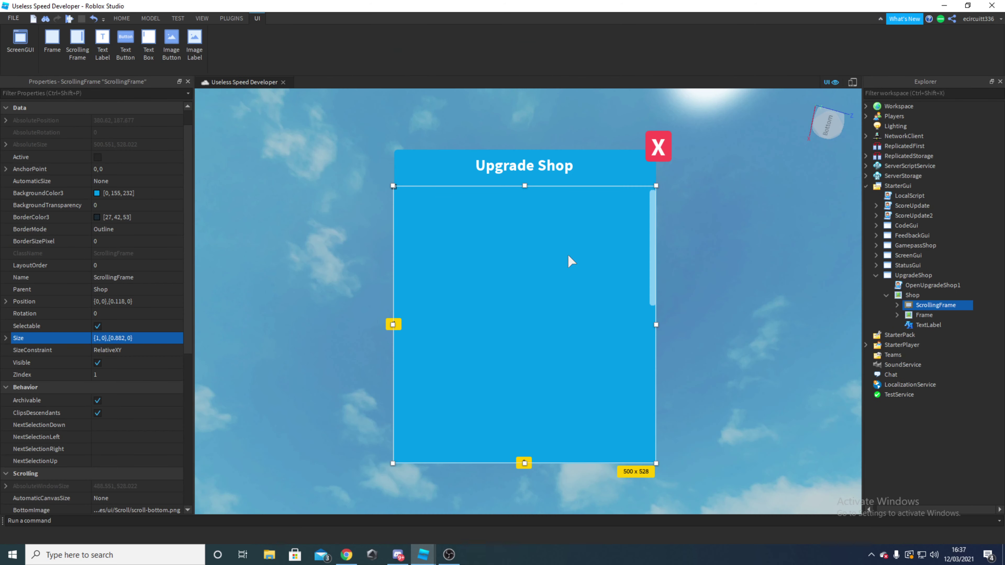
pyautogui.scroll(-6, 98, 277)
pyautogui.click(130, 365)
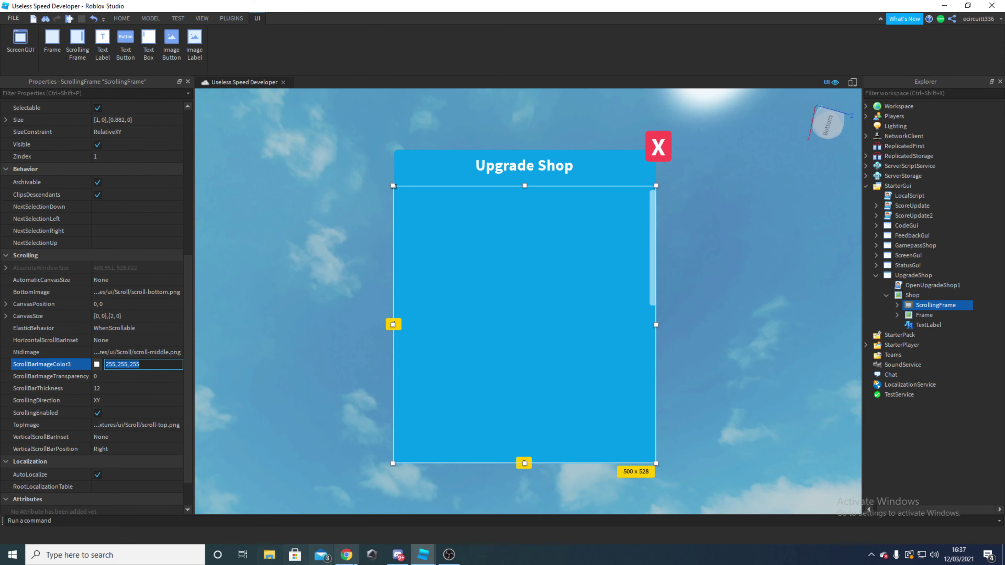
pyautogui.moveTo(423, 554)
pyautogui.click(498, 511)
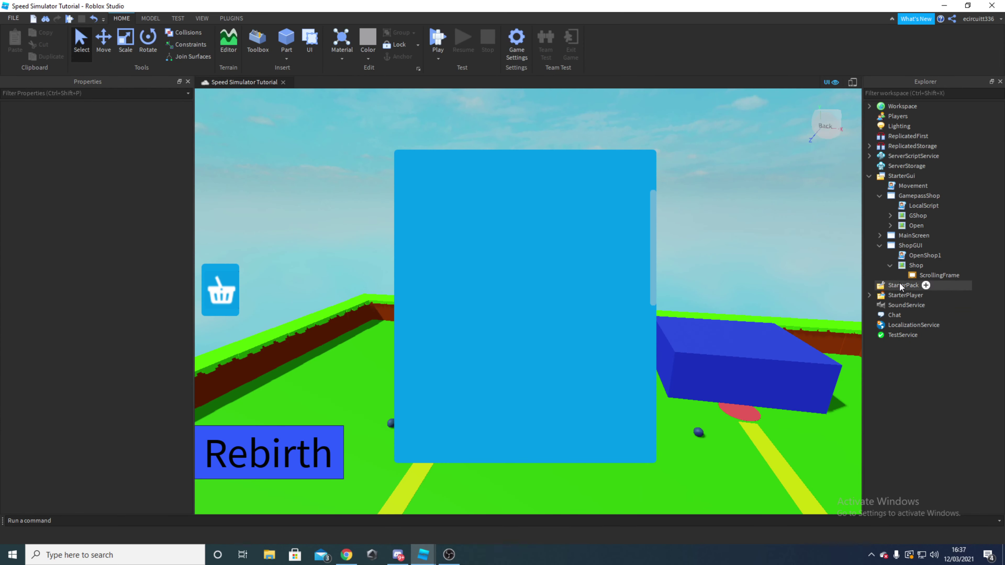
pyautogui.click(939, 275)
pyautogui.scroll(-10, 123, 387)
pyautogui.click(123, 331)
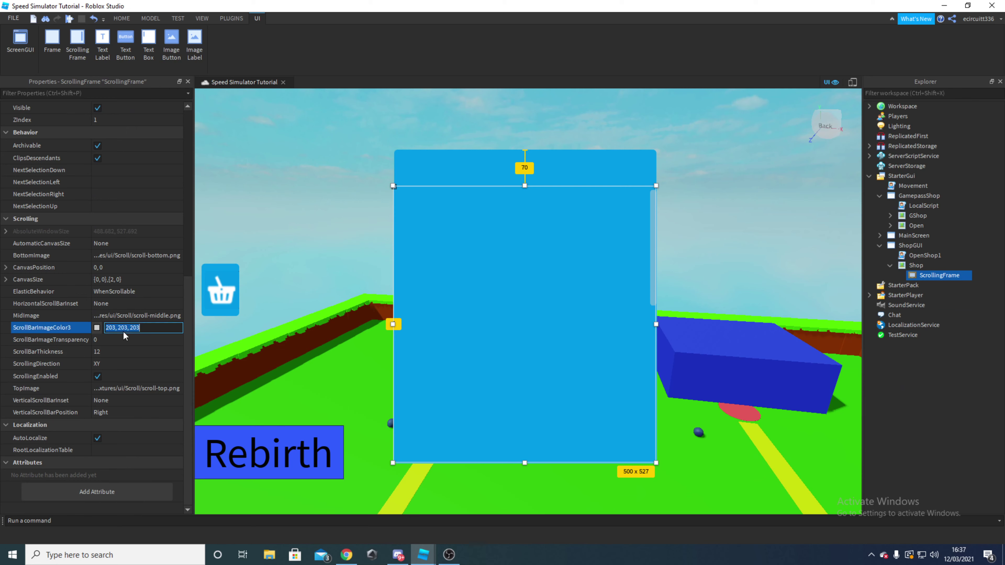
pyautogui.press('Return')
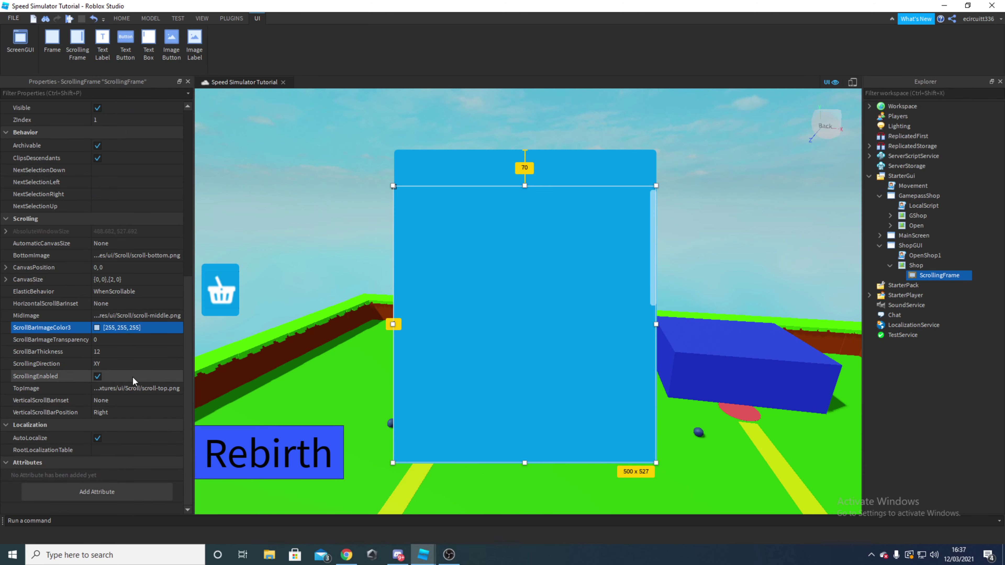
pyautogui.scroll(8, 87, 410)
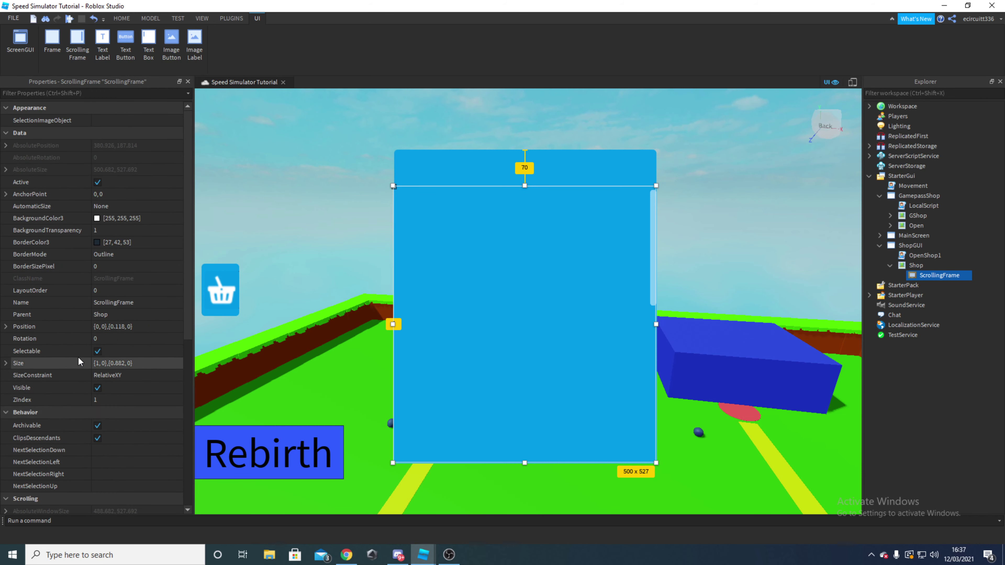
pyautogui.scroll(-1, 43, 375)
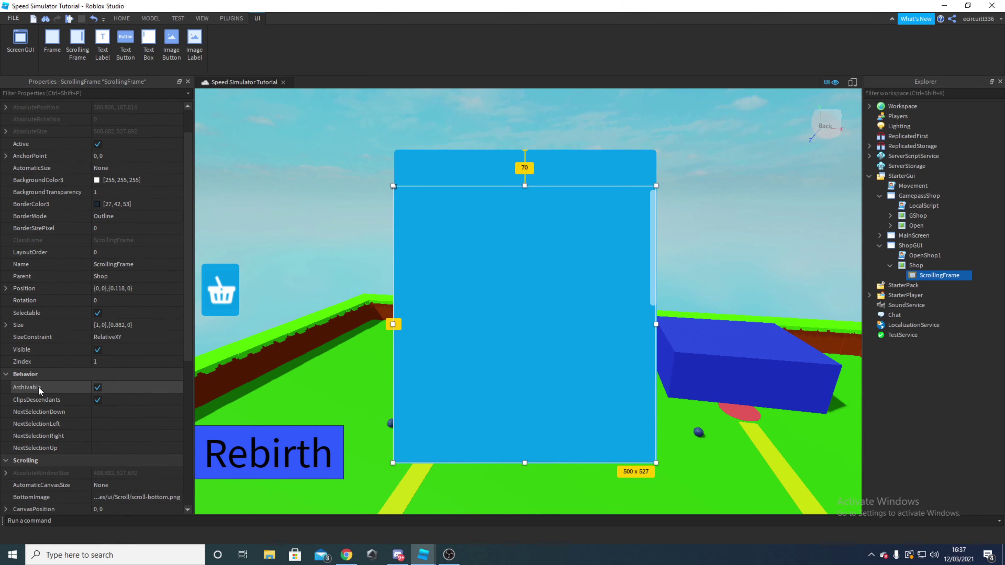
pyautogui.click(366, 176)
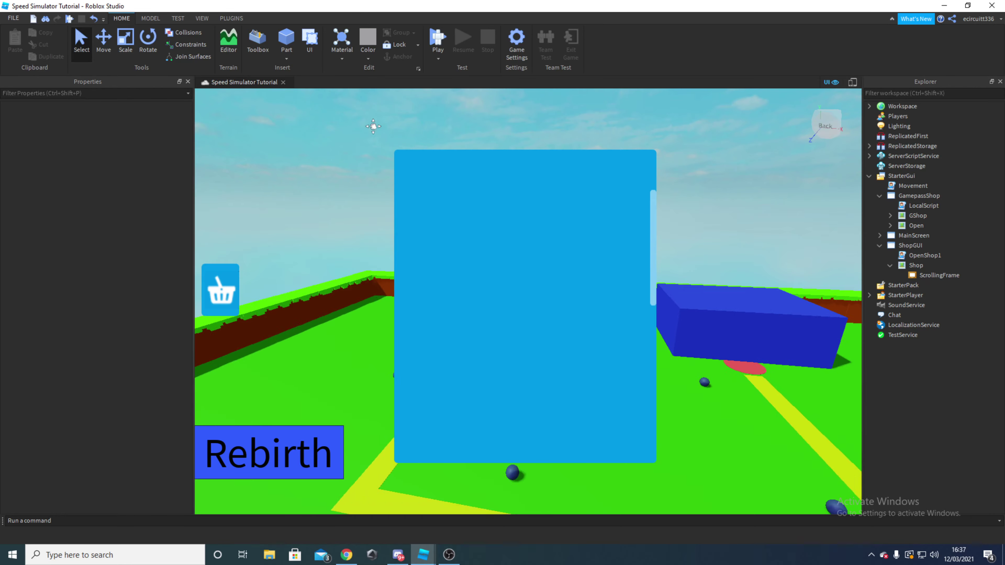
pyautogui.scroll(3, 374, 131)
# - Examine the Upgrade Shop's title TextLabel in Useless Speed Developer and return to the Speed Simulator Tutorial place
pyautogui.moveTo(424, 560)
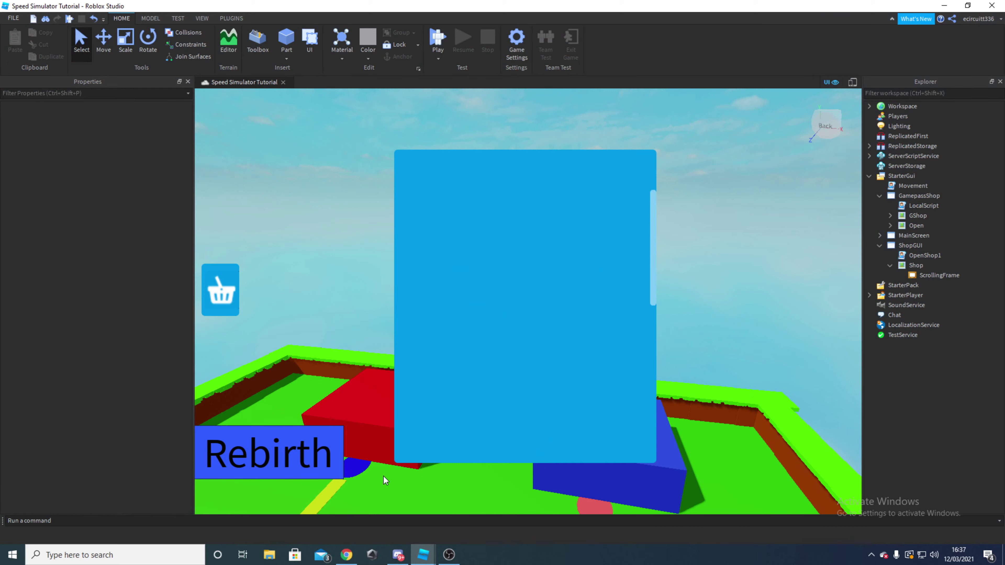
pyautogui.click(402, 525)
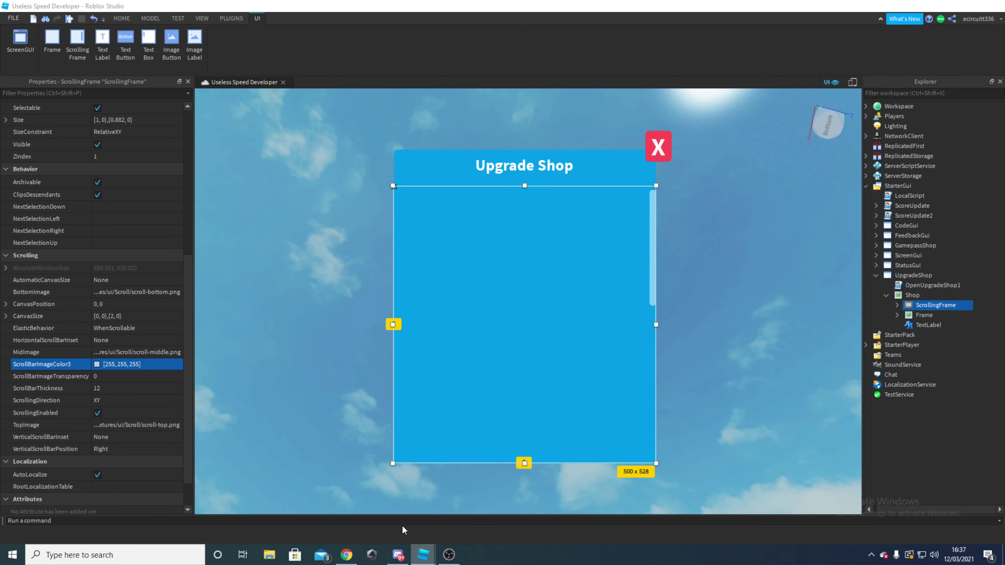
pyautogui.click(921, 327)
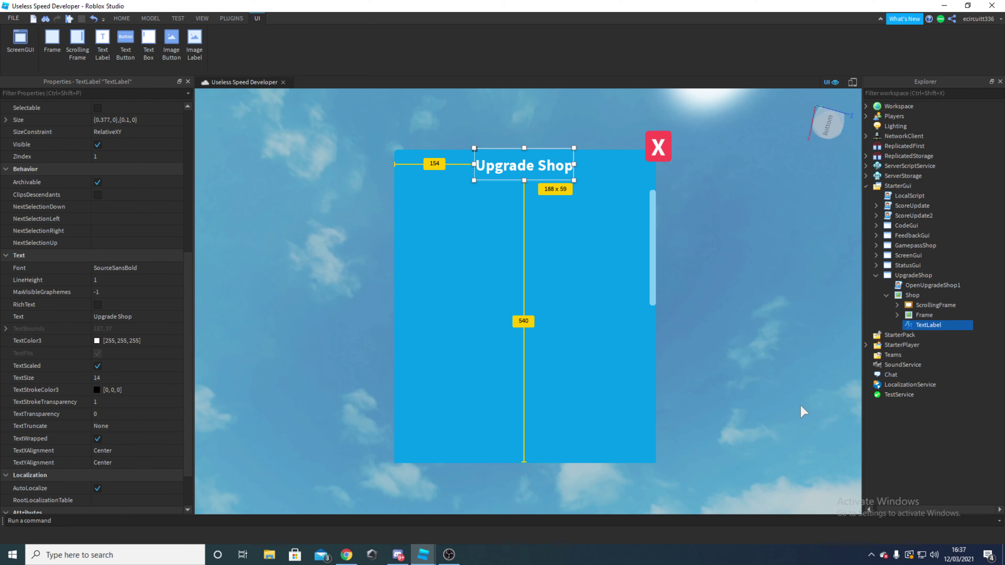
pyautogui.moveTo(423, 552)
pyautogui.click(463, 514)
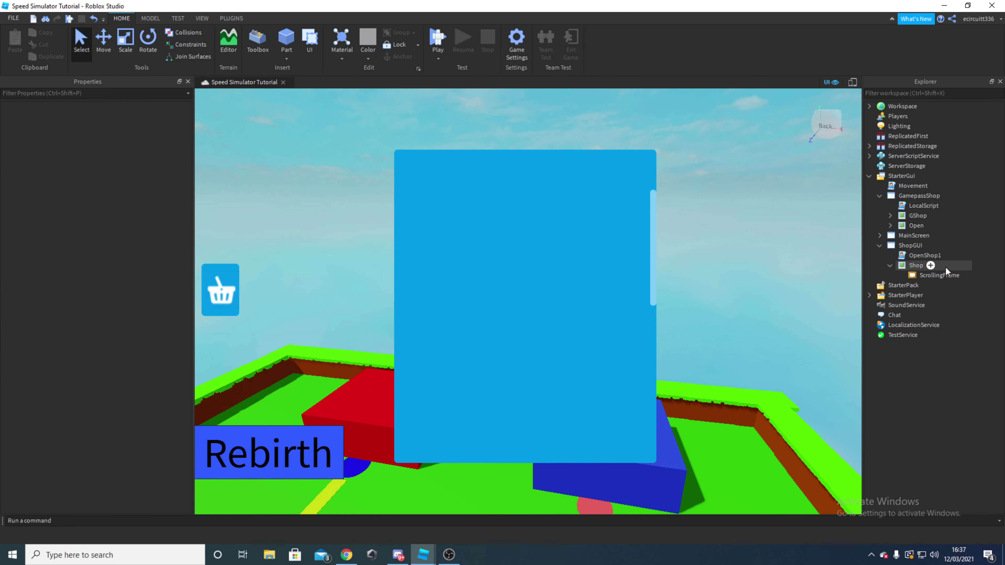
# - Insert a TextLabel into the Shop image label and rename it Header
pyautogui.click(915, 264)
pyautogui.rightClick(915, 264)
pyautogui.click(905, 315)
pyautogui.click(930, 265)
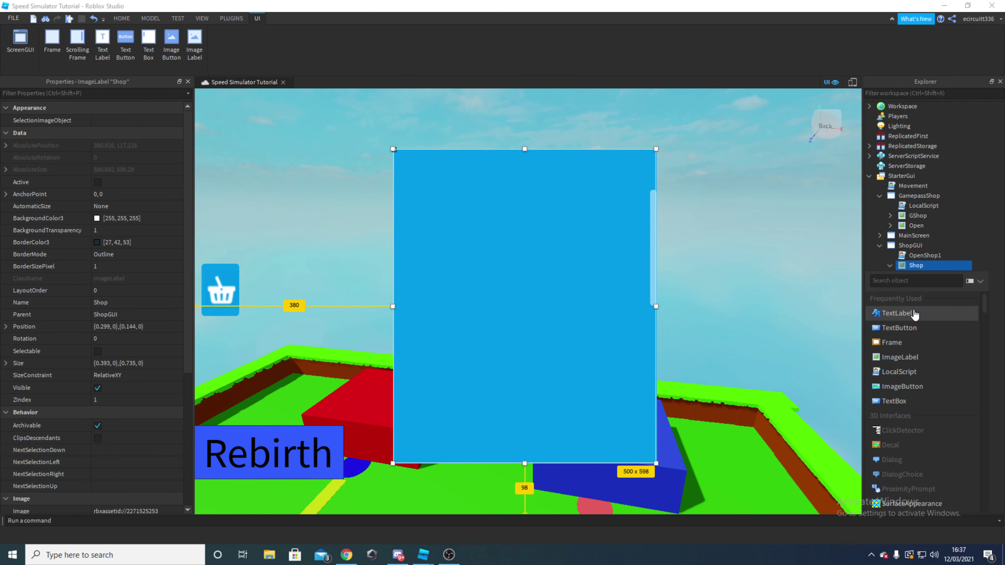
pyautogui.click(897, 313)
pyautogui.click(929, 279)
pyautogui.doubleClick(929, 282)
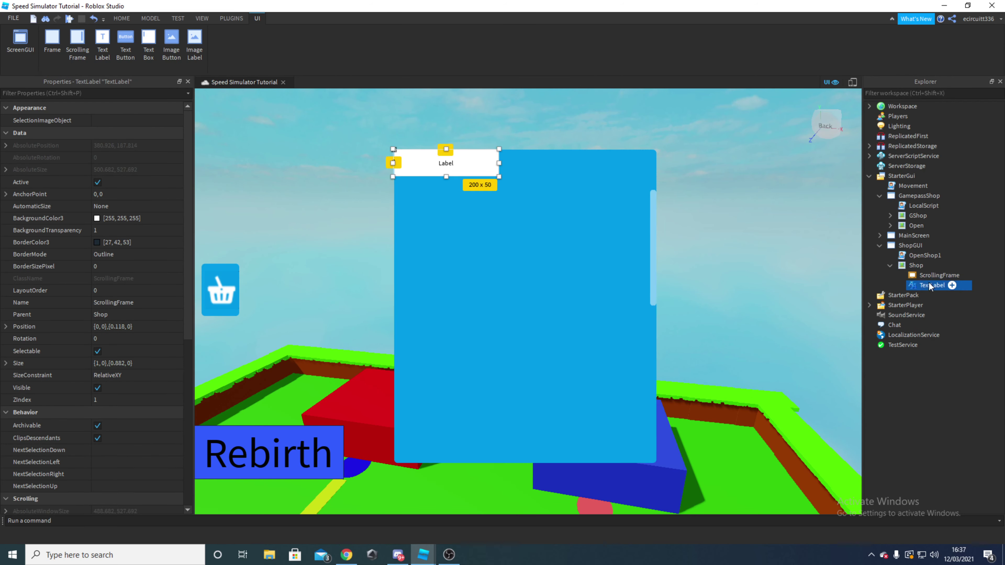
pyautogui.write('Header')
pyautogui.press('Return')
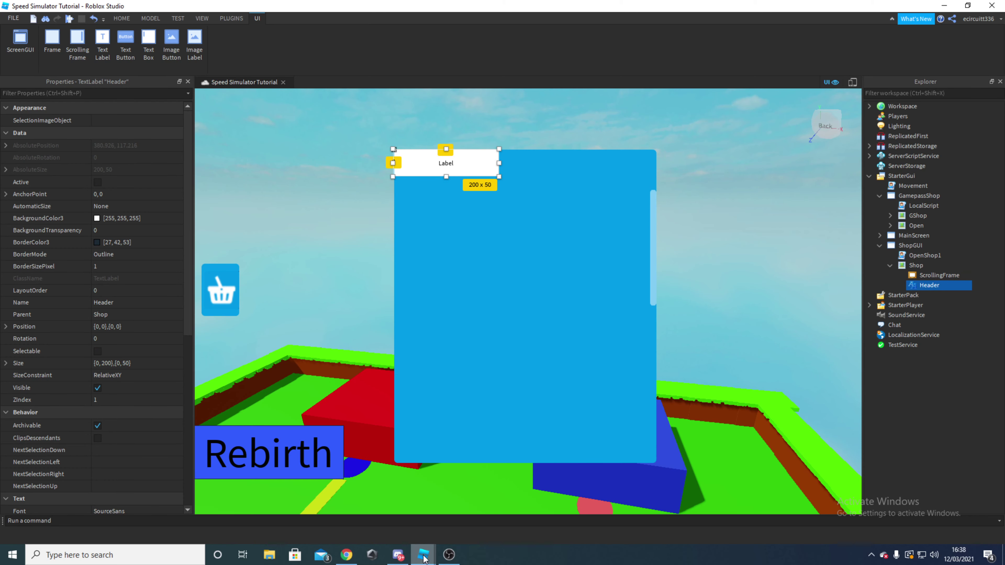
# - Copy the Position {0.309, 0},{-0.003, 0} from the Upgrade Shop's title TextLabel in Useless Speed Developer to the tutorial's Header label
pyautogui.moveTo(423, 554)
pyautogui.click(358, 521)
pyautogui.scroll(6, 131, 247)
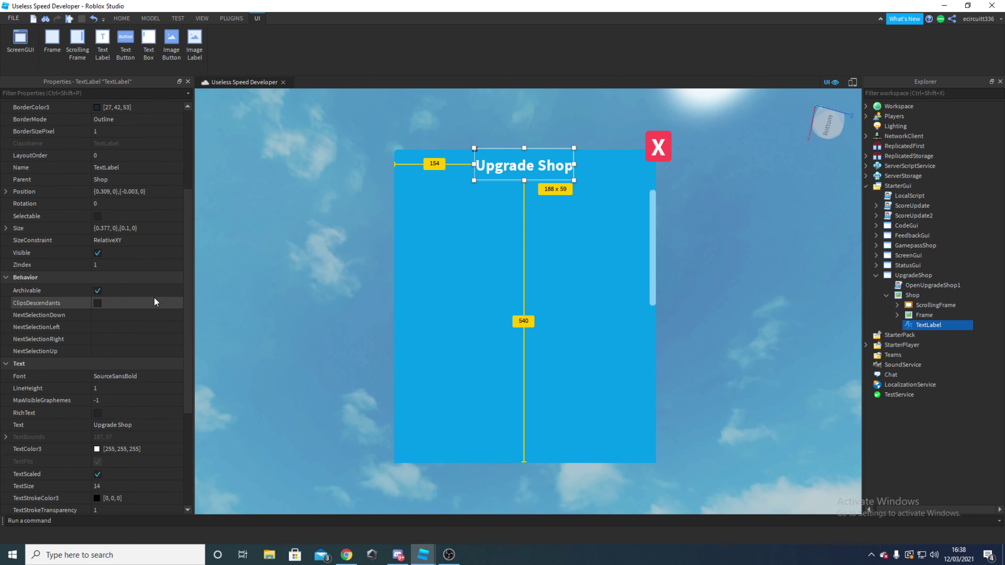
pyautogui.click(144, 327)
pyautogui.hotkey('ctrl', 'c')
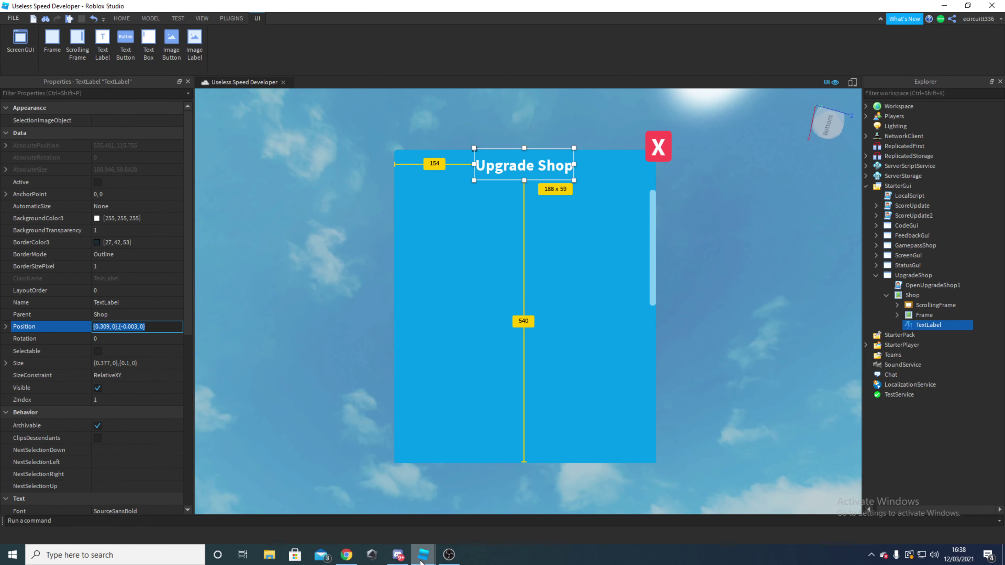
pyautogui.moveTo(423, 554)
pyautogui.click(445, 535)
pyautogui.click(123, 326)
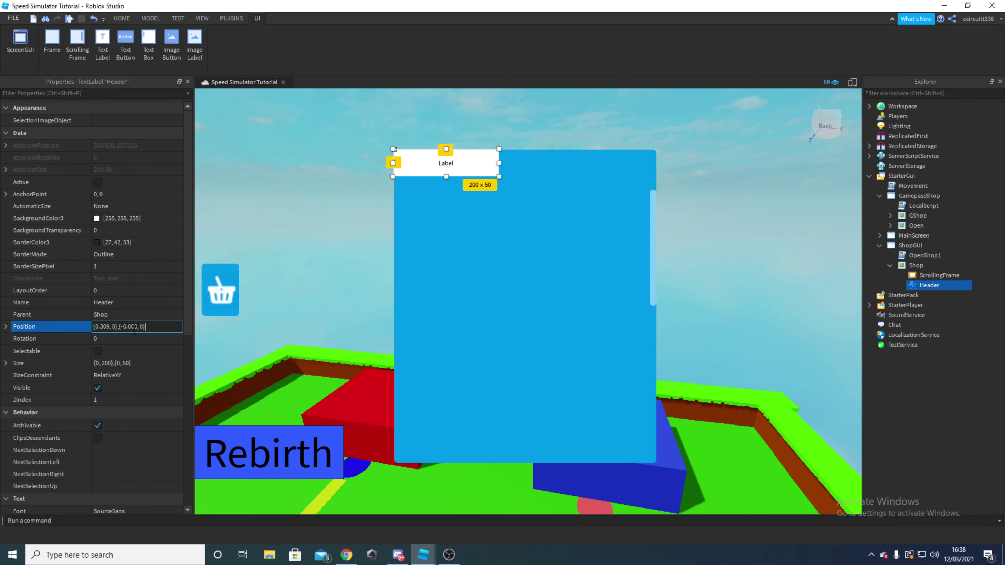
pyautogui.hotkey('ctrl', 'v')
pyautogui.press('Return')
# - Expand Header's Position and examine the scale and offset of its X component
pyautogui.click(6, 326)
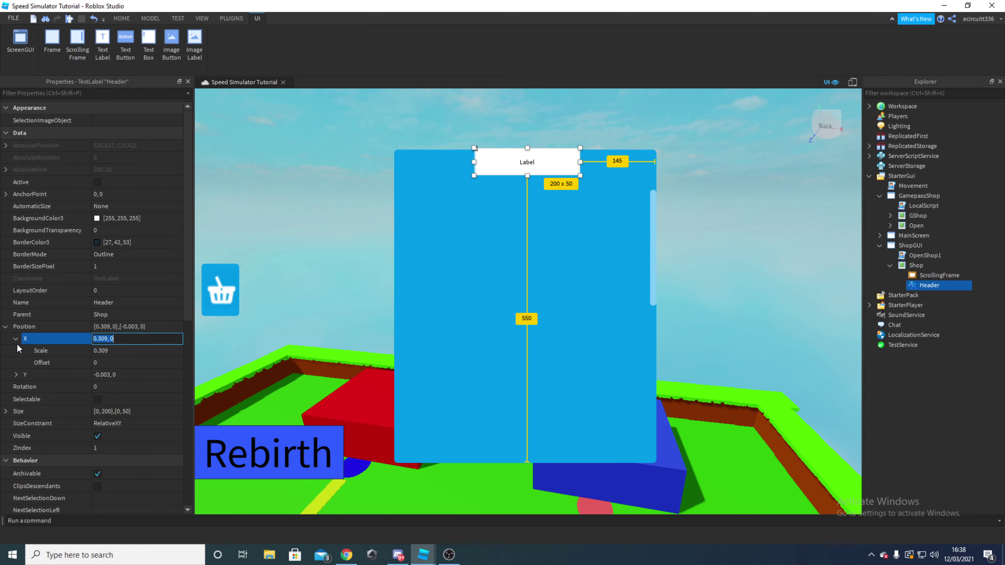
pyautogui.click(15, 338)
pyautogui.click(90, 339)
# - Copy the title TextLabel's Size {0.377, 0},{0.1, 0} in Useless Speed Developer, return to the Speed Simulator Tutorial place and expand Header's Y position
pyautogui.click(423, 554)
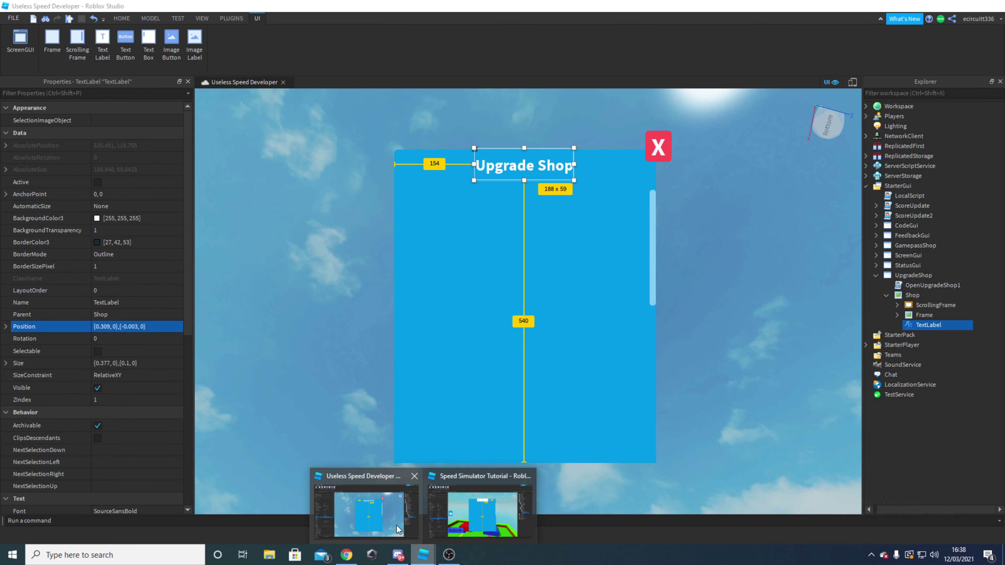
pyautogui.click(396, 526)
pyautogui.click(124, 363)
pyautogui.hotkey('ctrl', 'c')
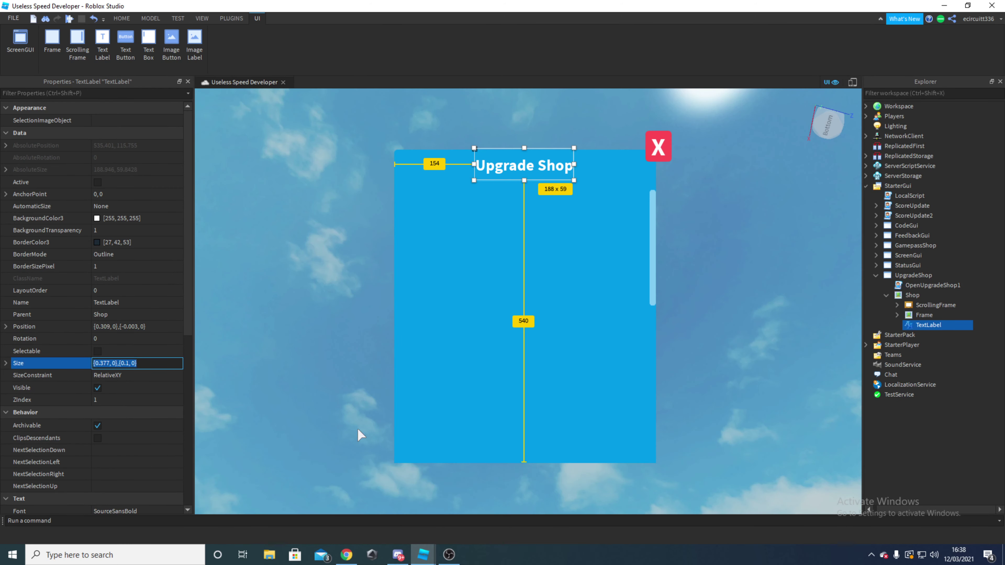
pyautogui.click(423, 554)
pyautogui.click(455, 519)
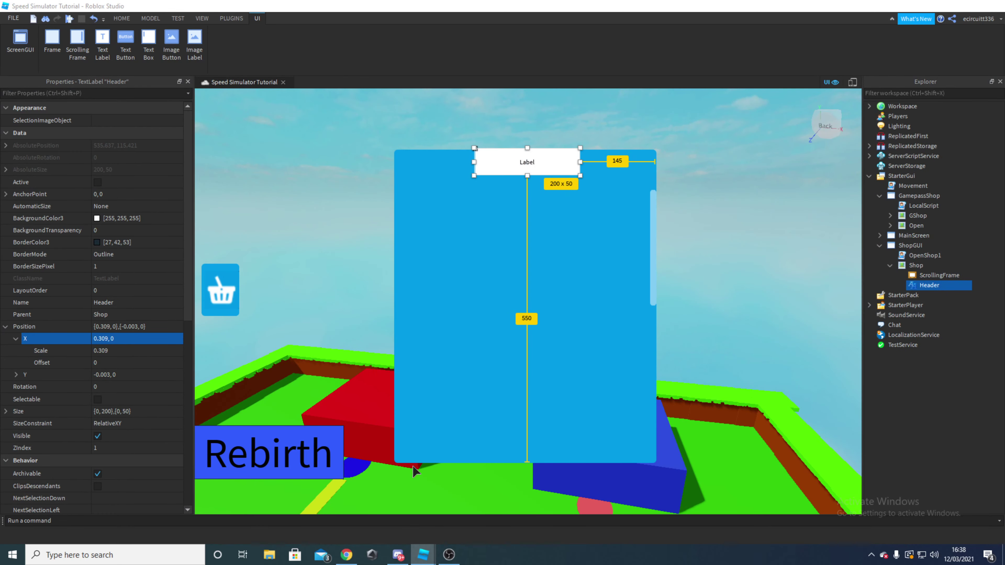
pyautogui.click(14, 375)
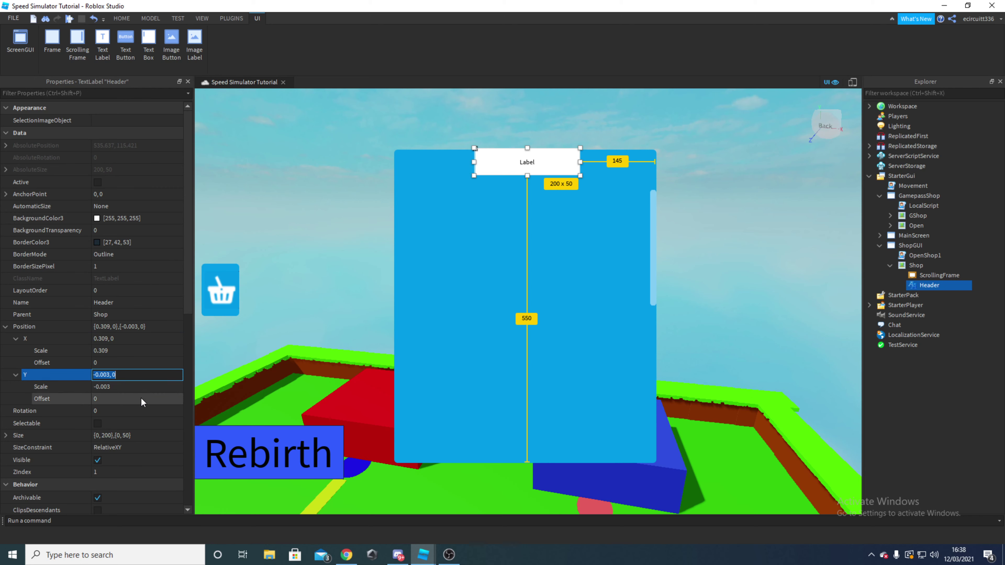
pyautogui.click(236, 307)
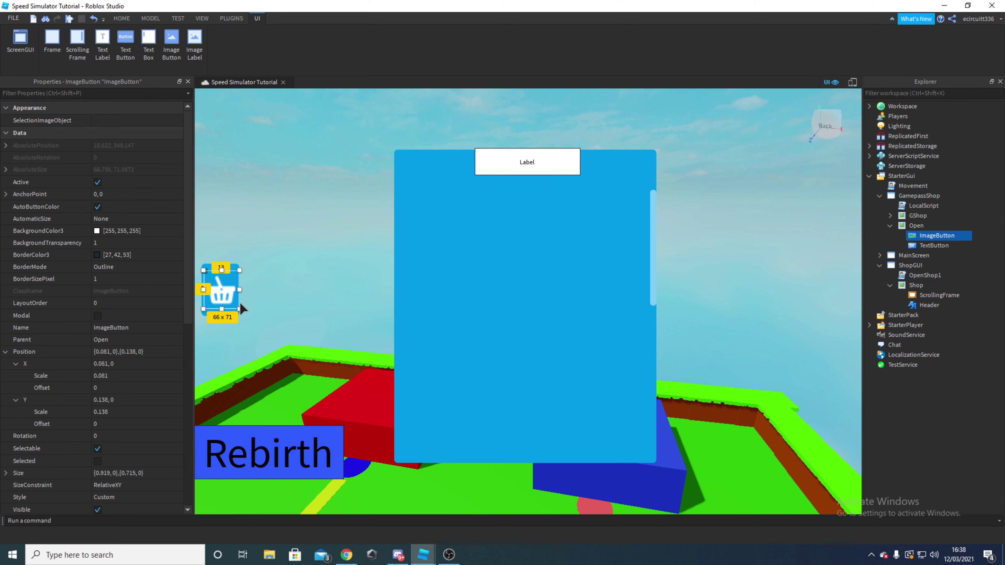
pyautogui.click(257, 299)
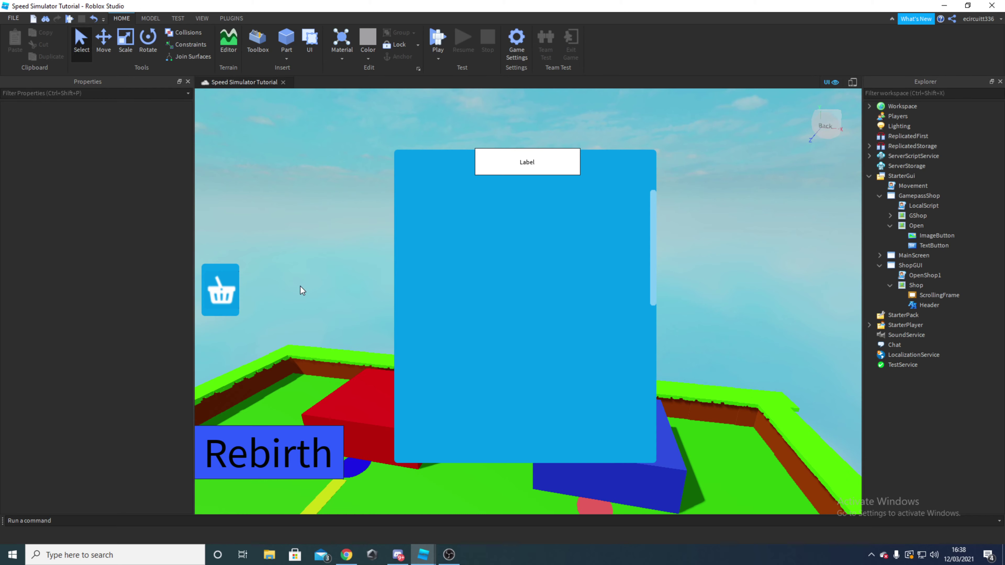
pyautogui.click(449, 555)
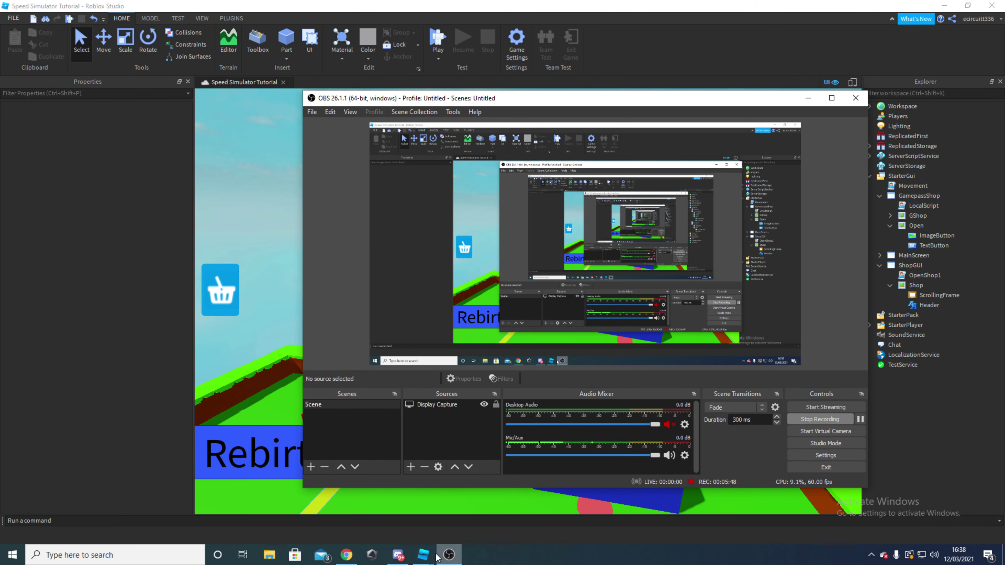
pyautogui.moveTo(430, 554)
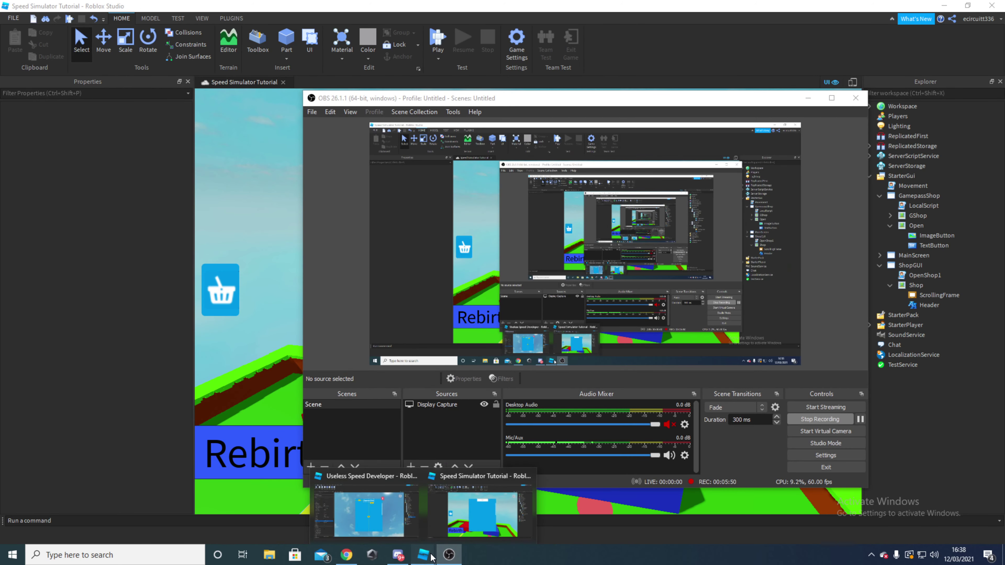
pyautogui.click(453, 522)
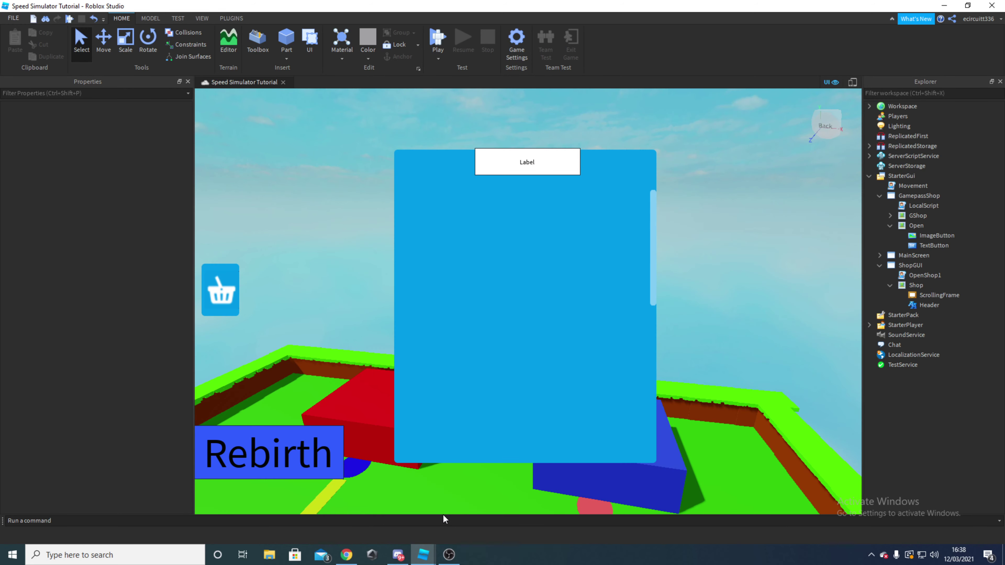
pyautogui.scroll(3, 674, 217)
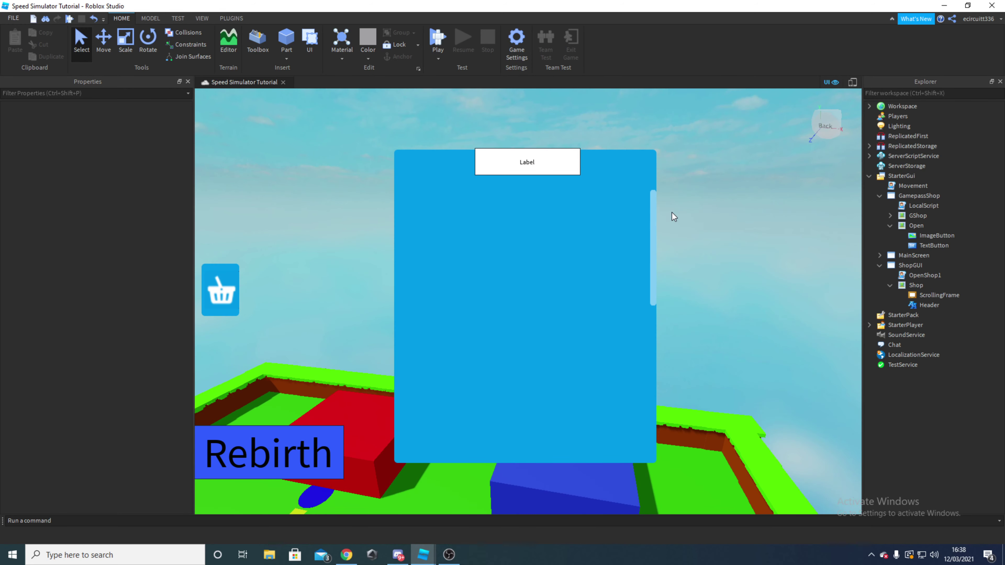
pyautogui.scroll(-2, 699, 142)
pyautogui.scroll(2, 653, 174)
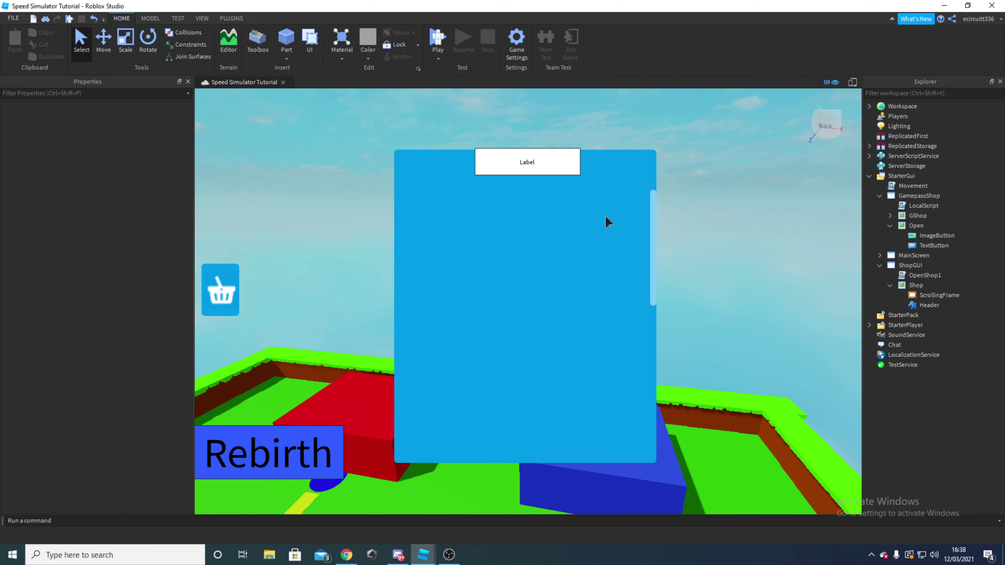
pyautogui.scroll(-3, 598, 278)
pyautogui.scroll(3, 554, 312)
pyautogui.scroll(-3, 494, 319)
pyautogui.scroll(3, 488, 327)
pyautogui.scroll(-2, 271, 275)
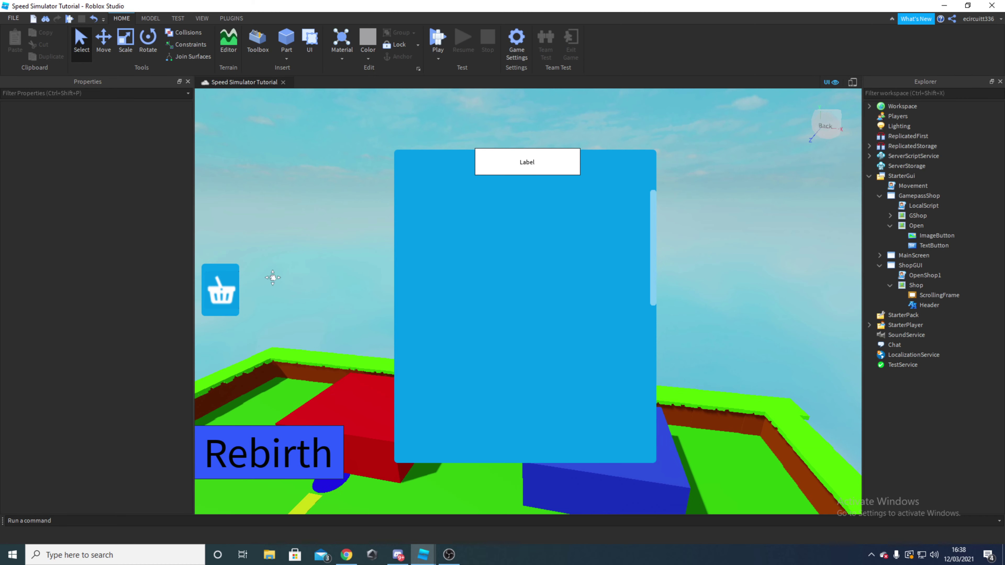
# - Select Header in the Shop image label and paste the copied Size {0.377, 0},{0.1, 0} into it
pyautogui.click(934, 246)
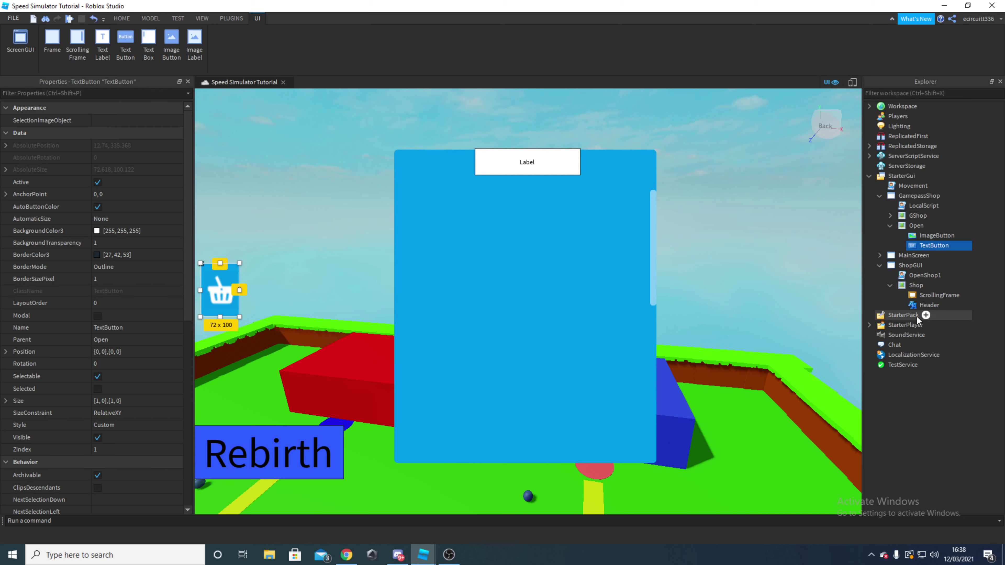
pyautogui.click(925, 305)
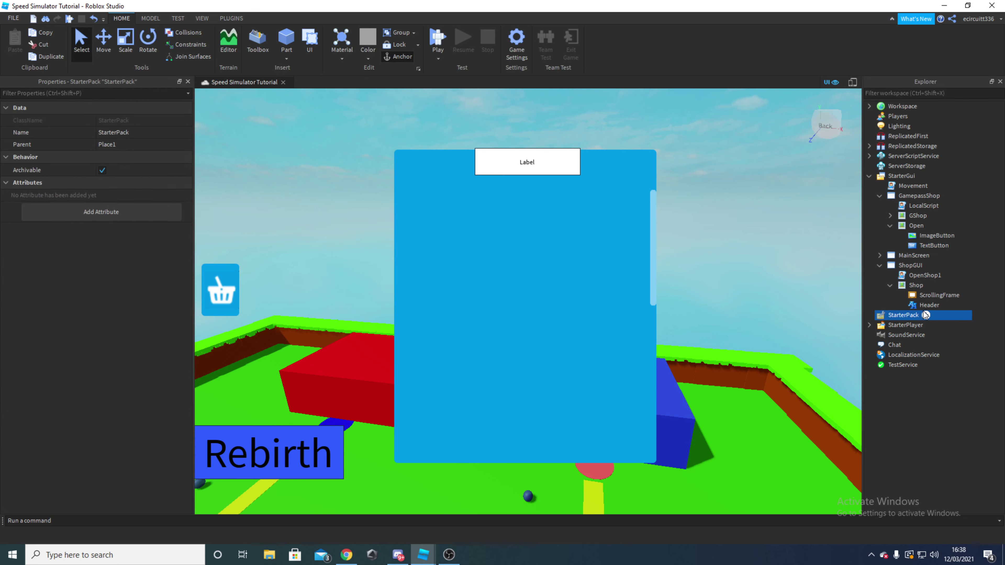
pyautogui.scroll(-2, 27, 324)
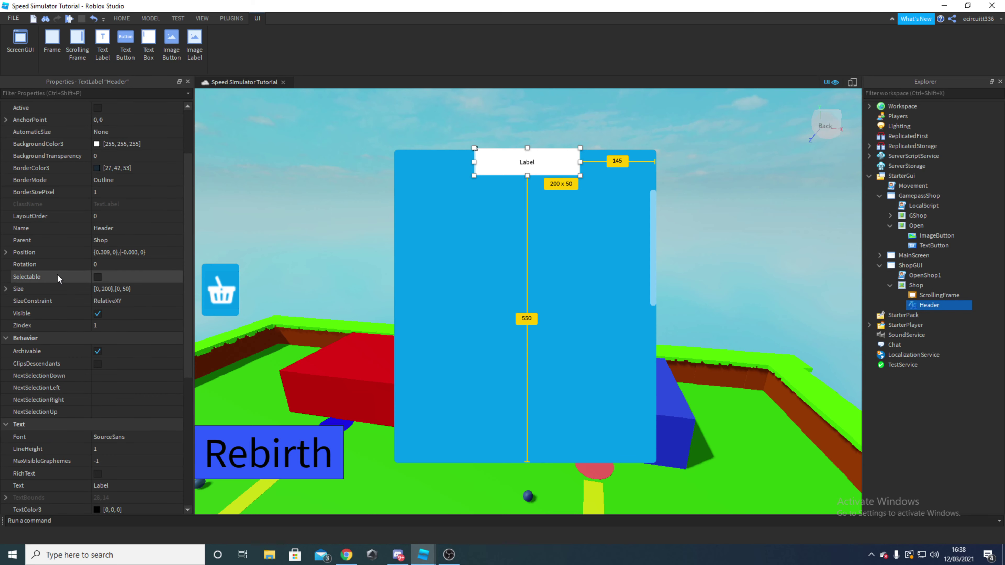
pyautogui.click(370, 516)
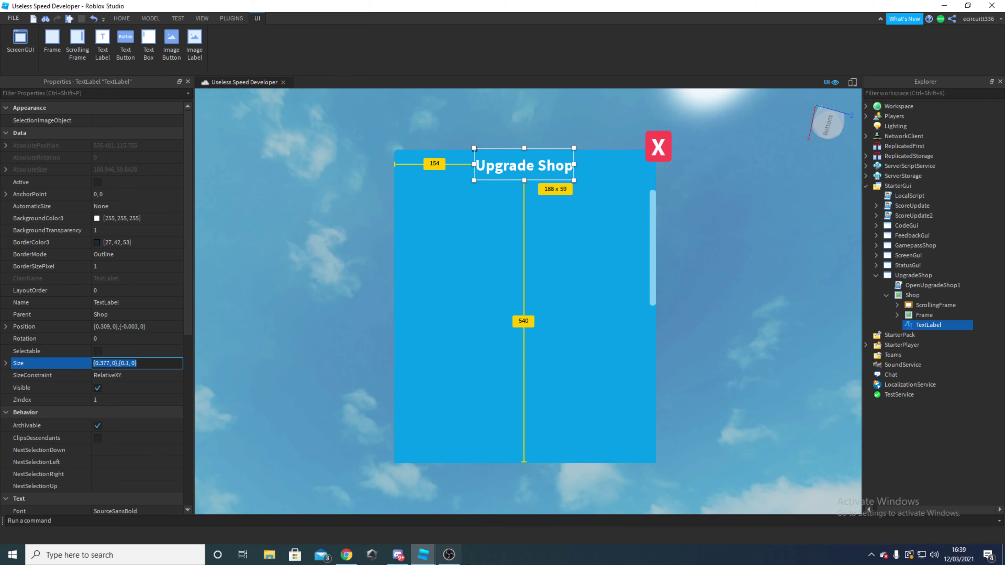
pyautogui.click(423, 554)
pyautogui.click(482, 511)
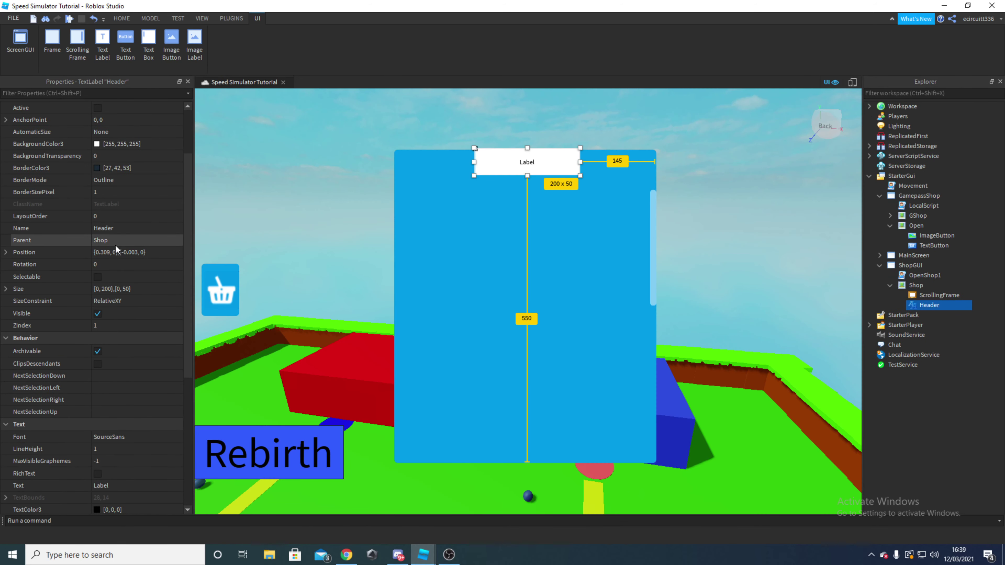
pyautogui.click(113, 289)
pyautogui.hotkey('ctrl', 'v')
pyautogui.press('Return')
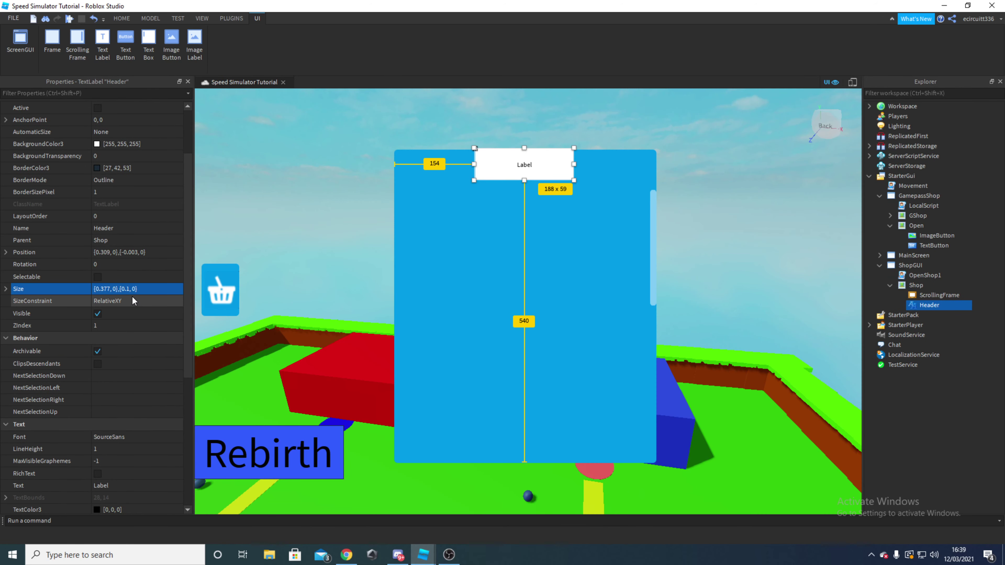
# - Examine the scale and offset of Header's X and Y Size components, then collapse the Size property
pyautogui.click(5, 289)
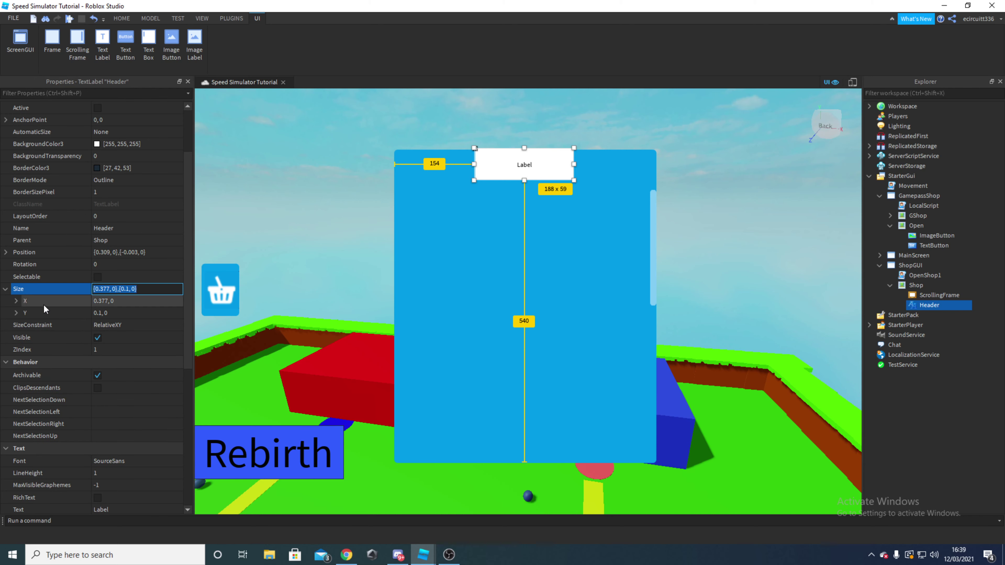
pyautogui.click(16, 301)
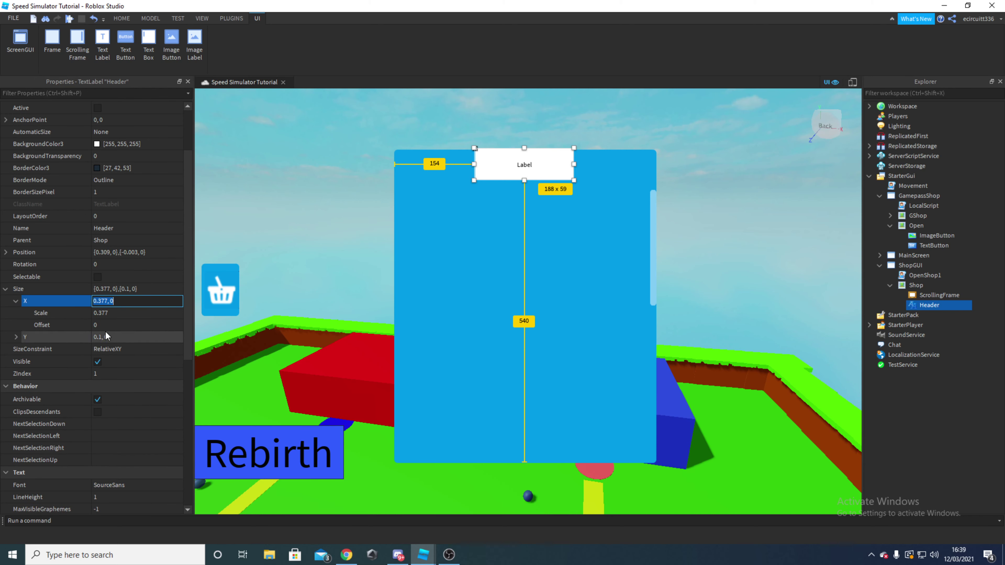
pyautogui.click(16, 337)
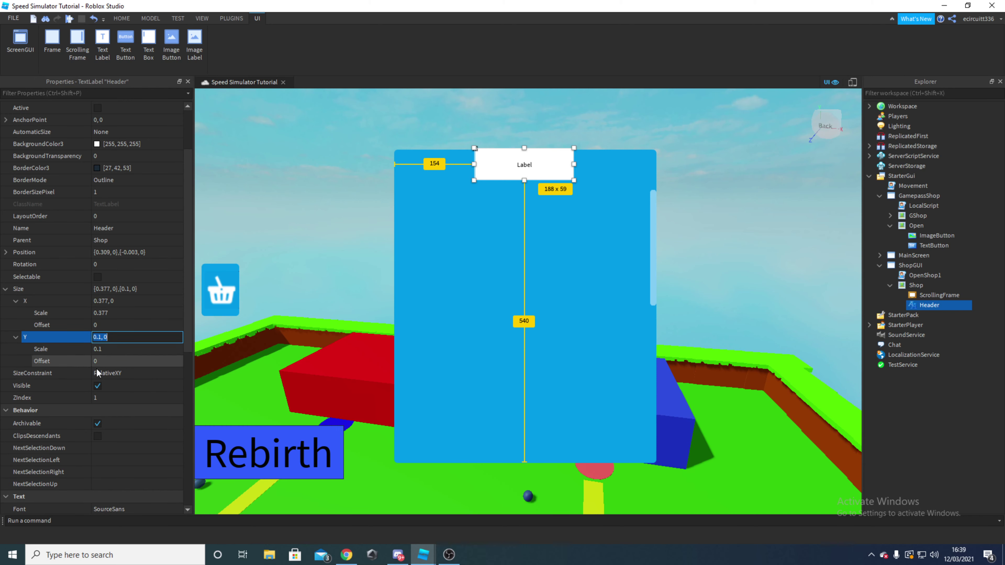
pyautogui.click(6, 289)
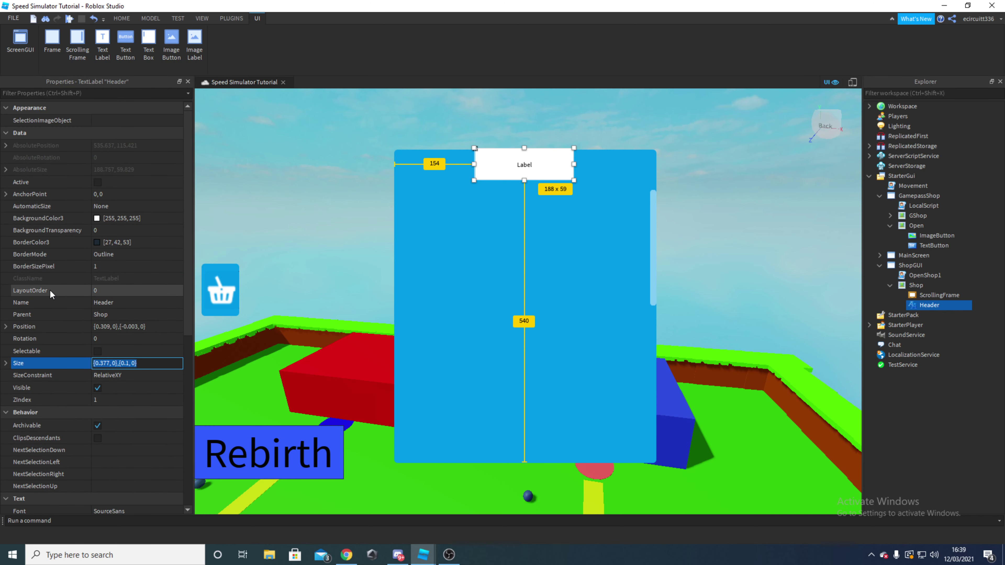
# - Set Header's BackgroundTransparency to 1 and enable TextScaled
pyautogui.click(119, 230)
pyautogui.write('1')
pyautogui.press('Return')
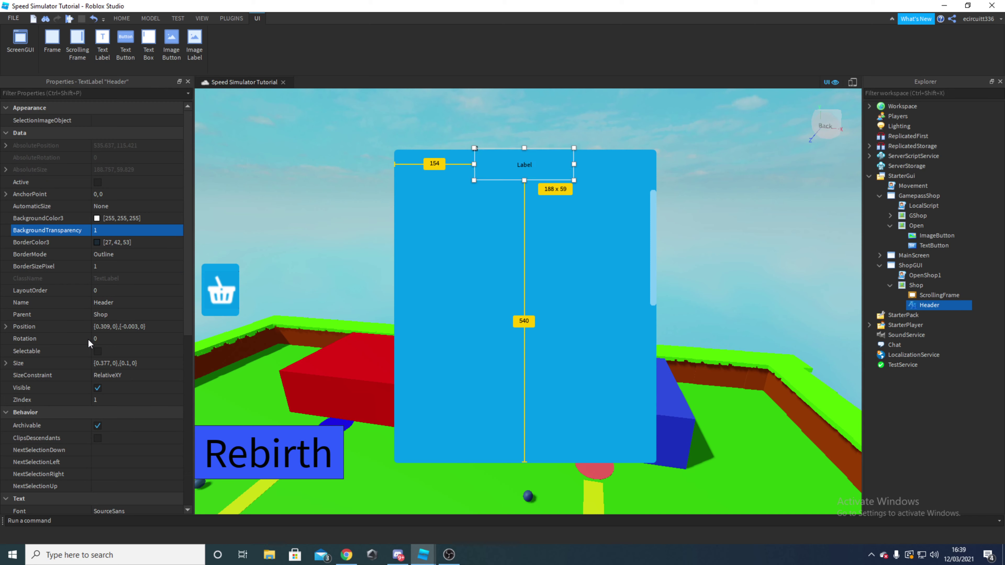
pyautogui.scroll(-8, 88, 338)
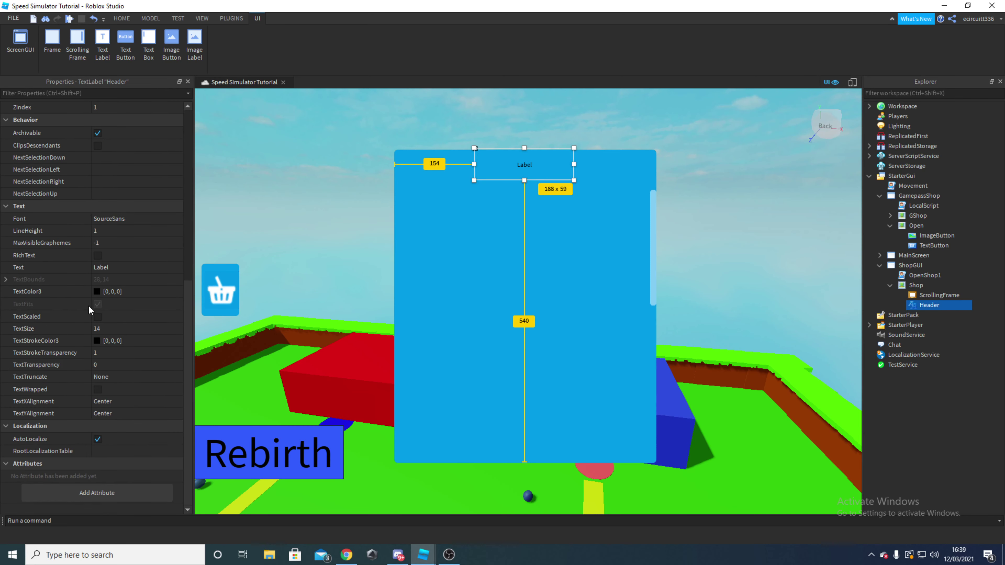
pyautogui.click(97, 316)
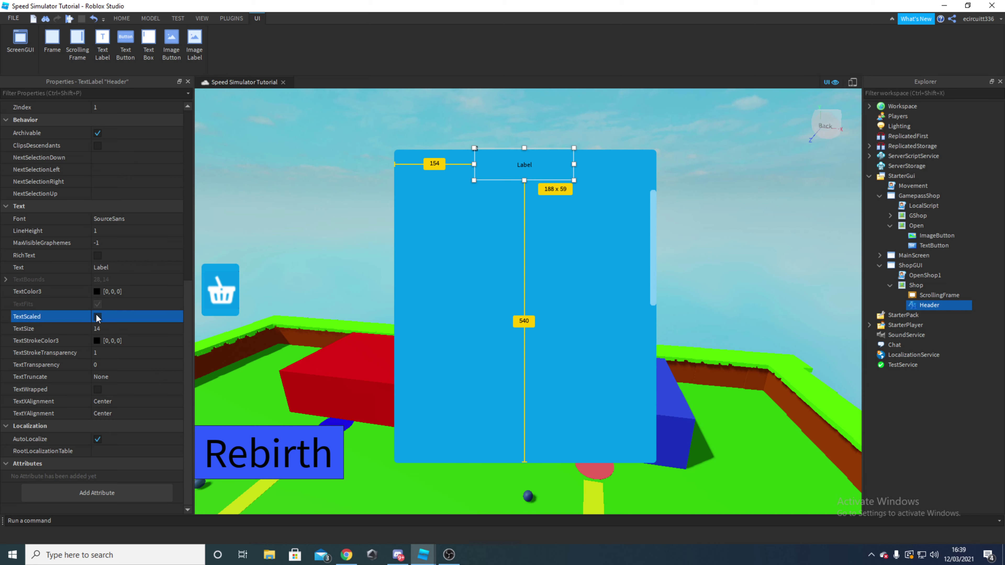
# - Change Header's Text to "Upgrade Shop"
pyautogui.click(112, 267)
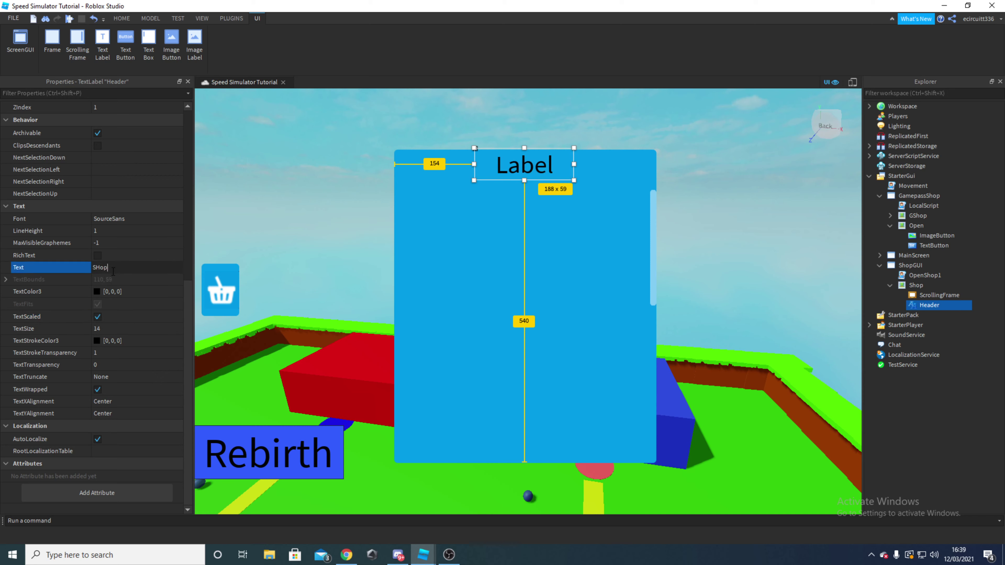
pyautogui.press('Return')
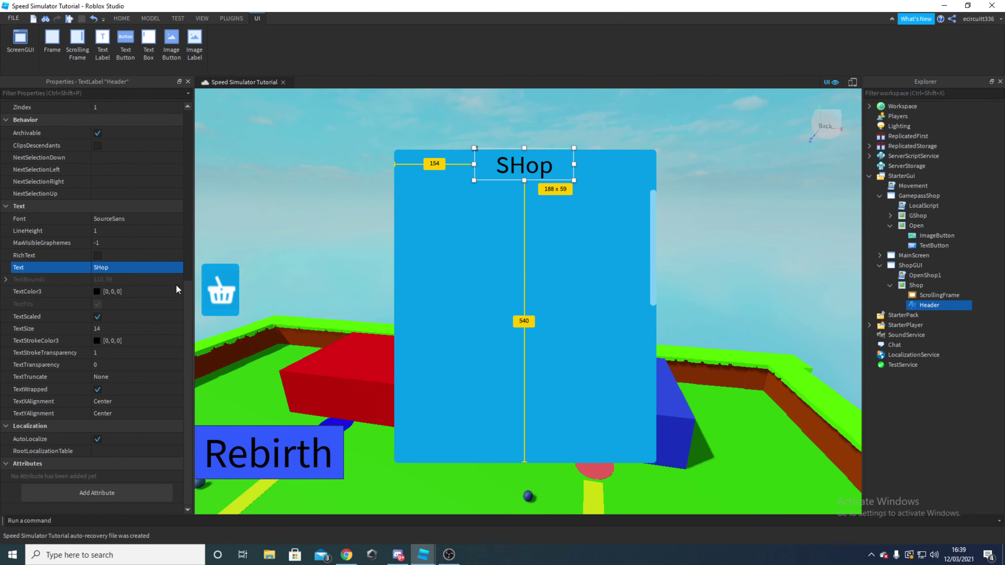
pyautogui.click(149, 265)
pyautogui.write('U')
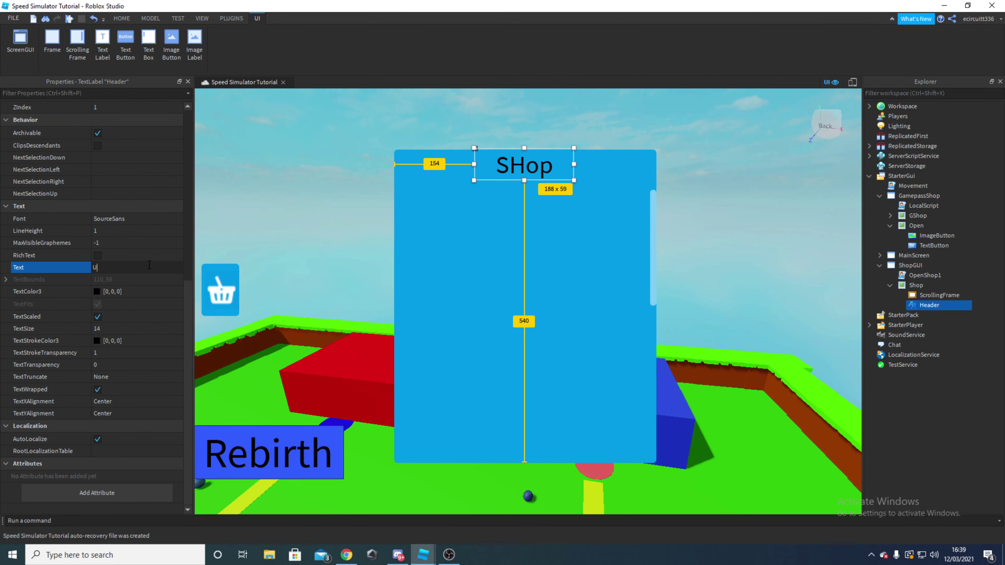
pyautogui.write('pgrade Ah')
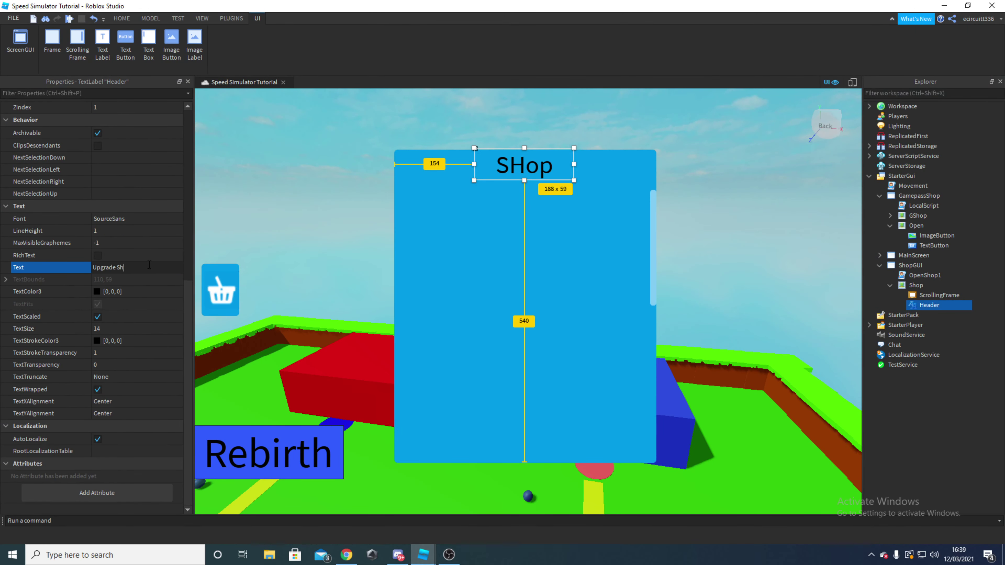
pyautogui.write('op')
pyautogui.press('Return')
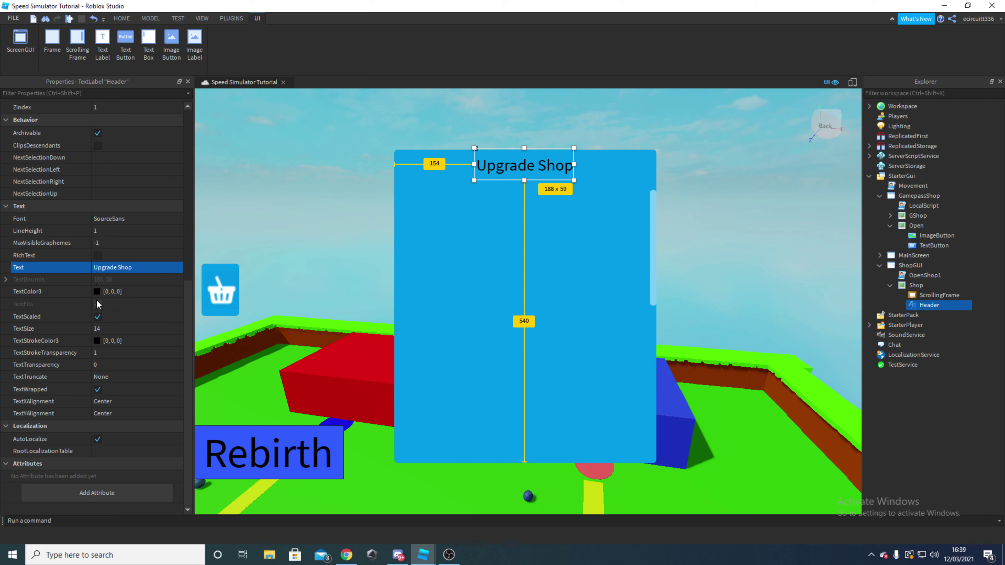
# - Set Header's TextColor3 to white (255, 255, 255) and its Font to SourceSansBold
pyautogui.click(96, 291)
pyautogui.moveTo(623, 210); pyautogui.dragTo(624, 186)
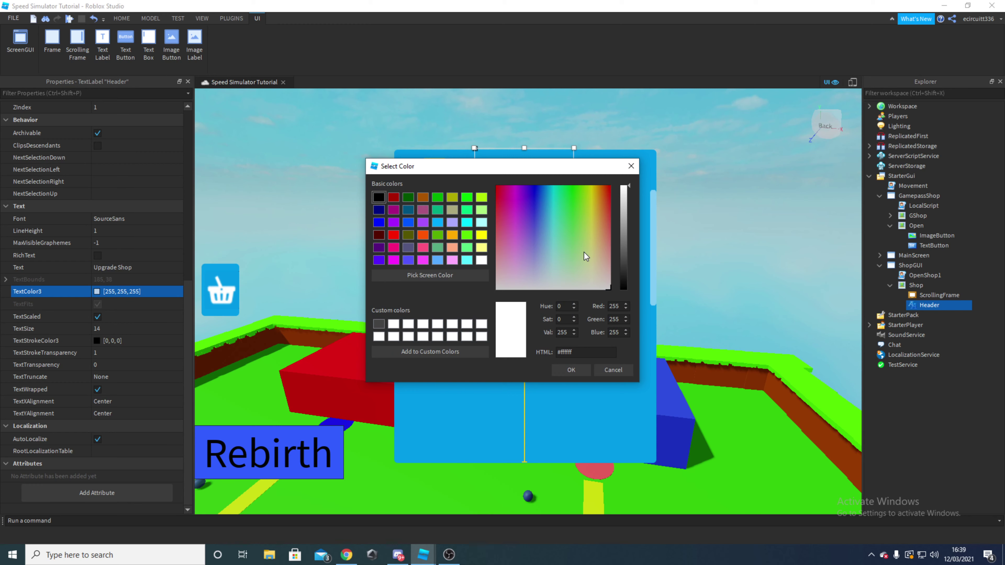
pyautogui.click(572, 370)
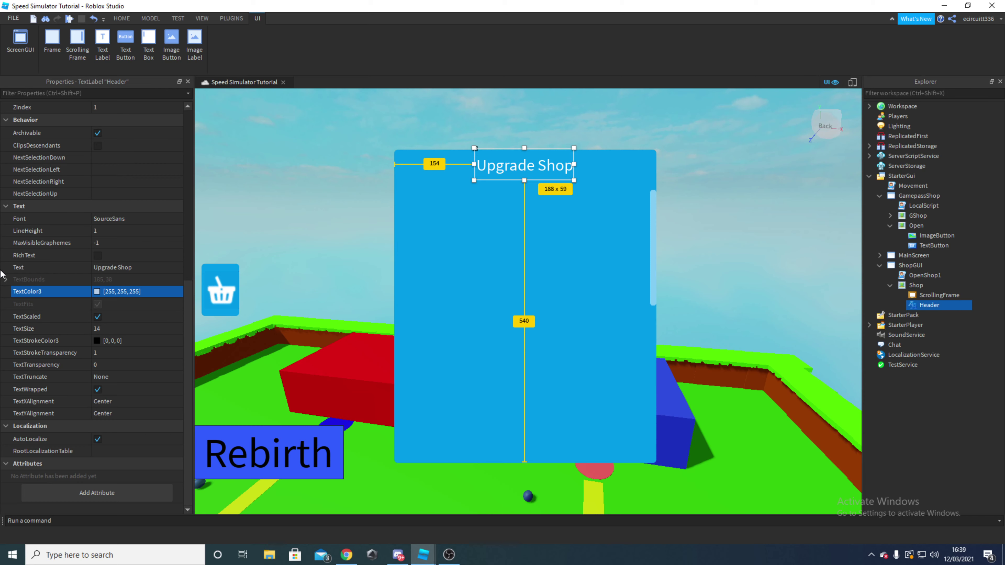
pyautogui.click(113, 218)
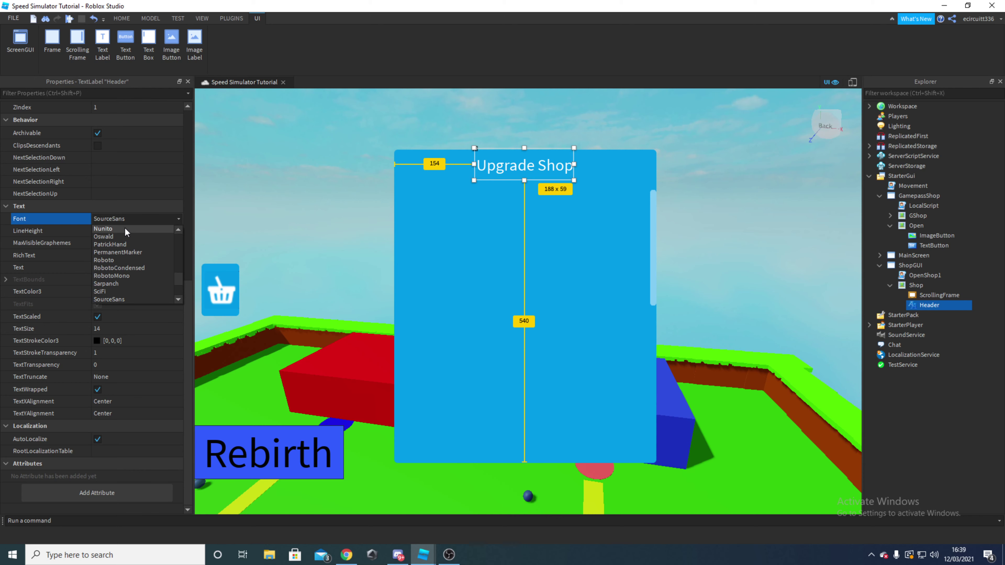
pyautogui.scroll(-3, 124, 275)
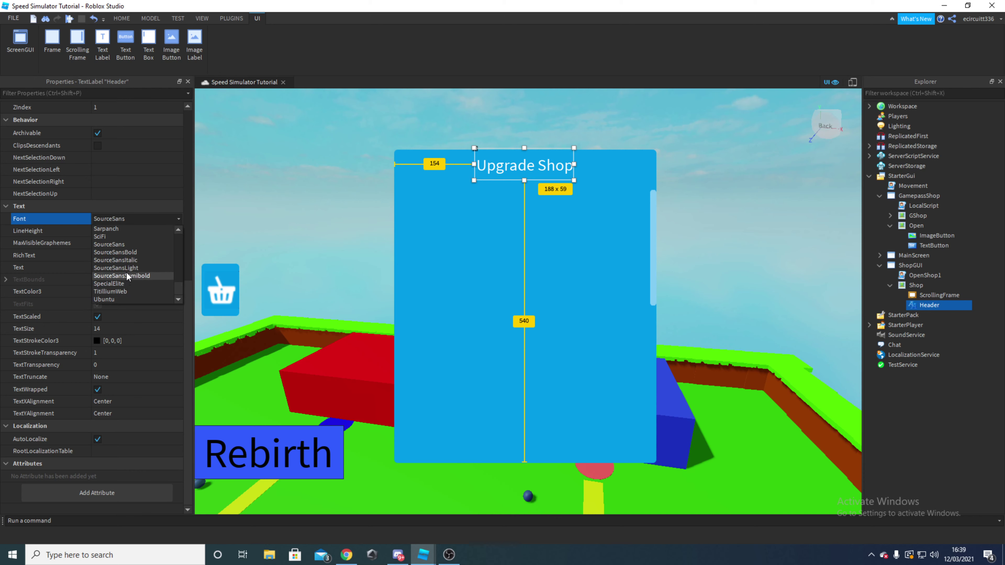
pyautogui.click(129, 252)
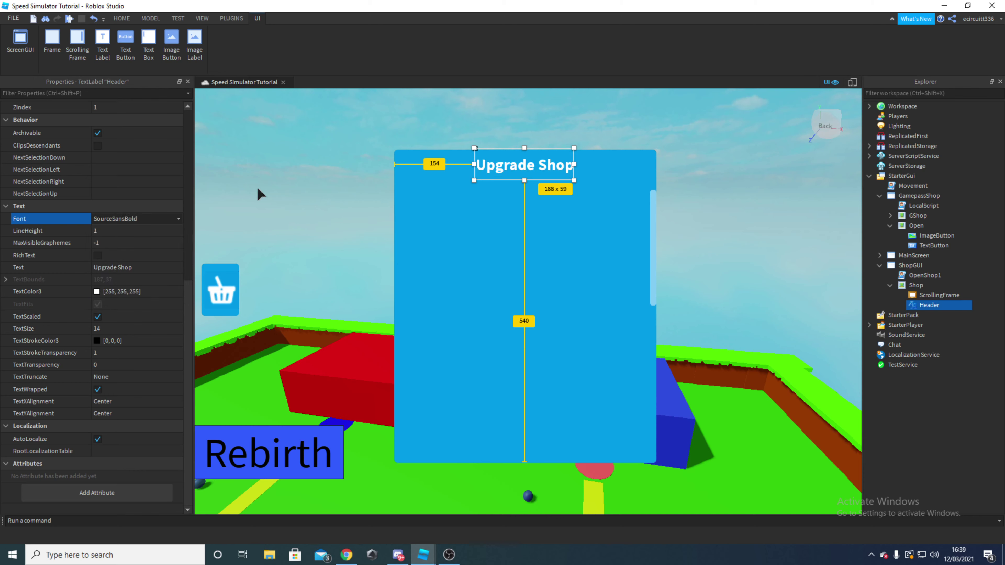